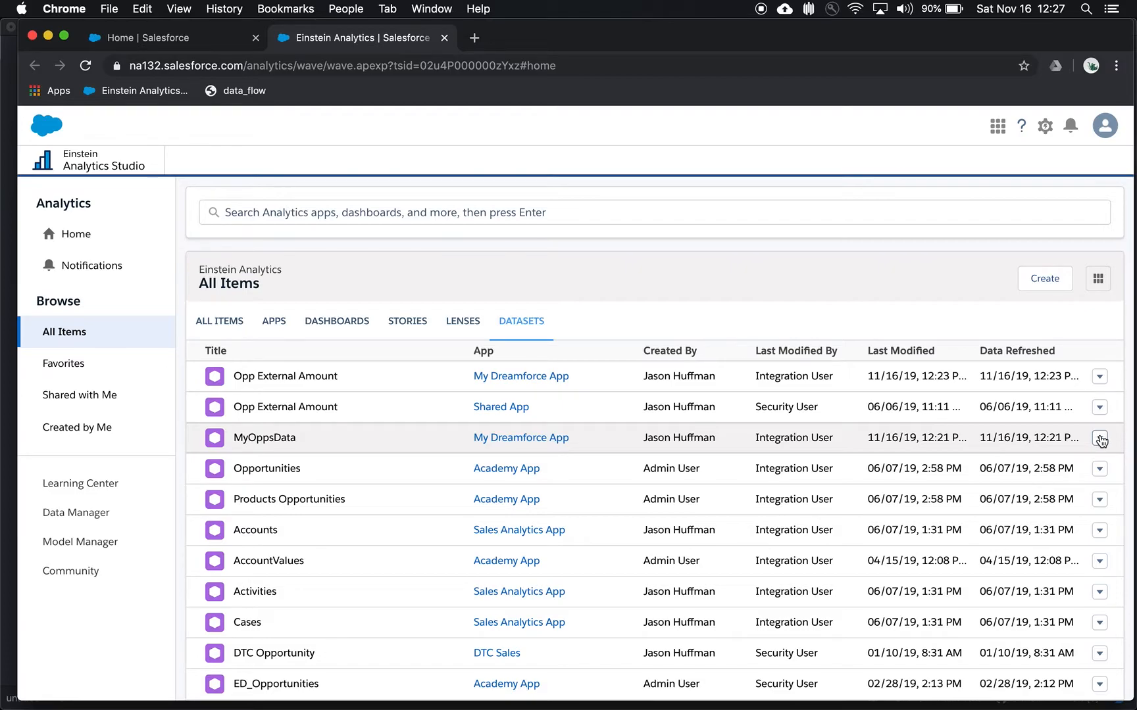
Create a recipe named OppOwnerAccnt from the MyOppsData dataset in My Dreforce App
click(1100, 439)
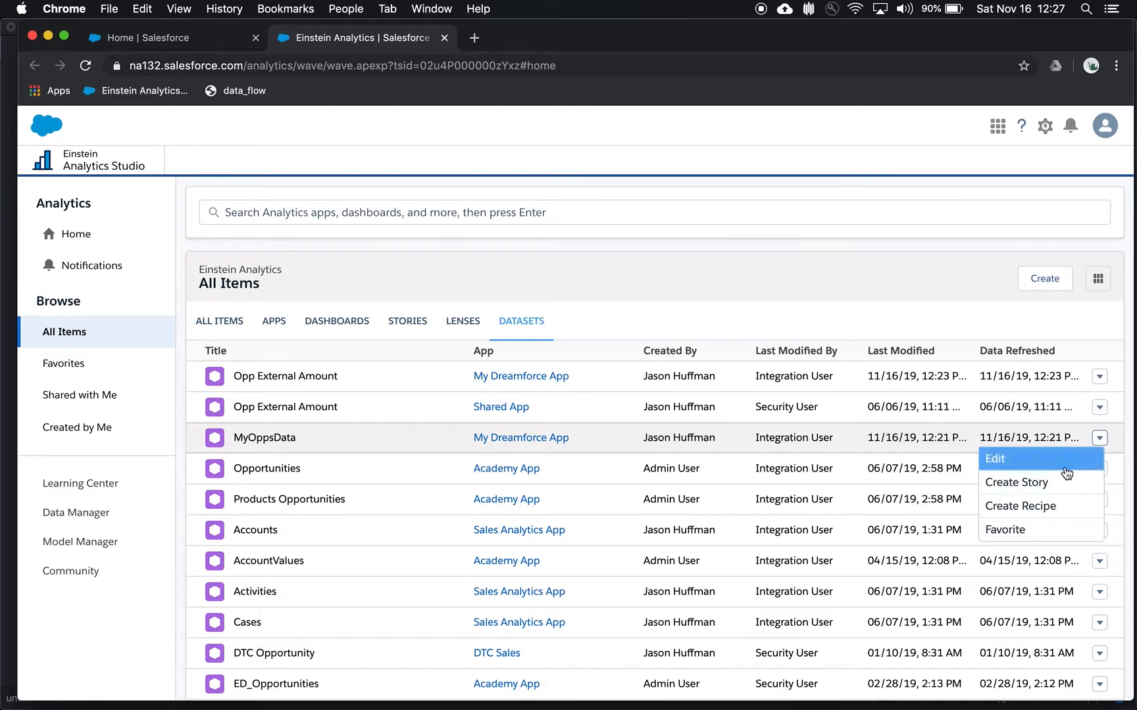
click(1049, 508)
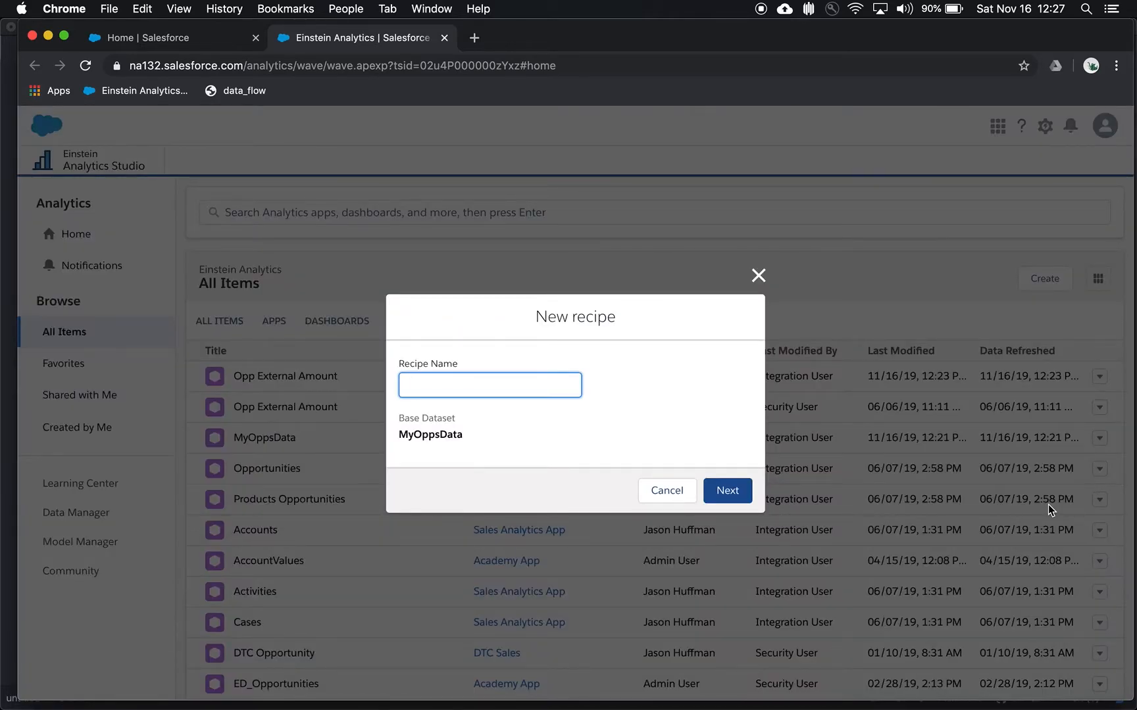
text(OppOwnerAccnt)
key(Return)
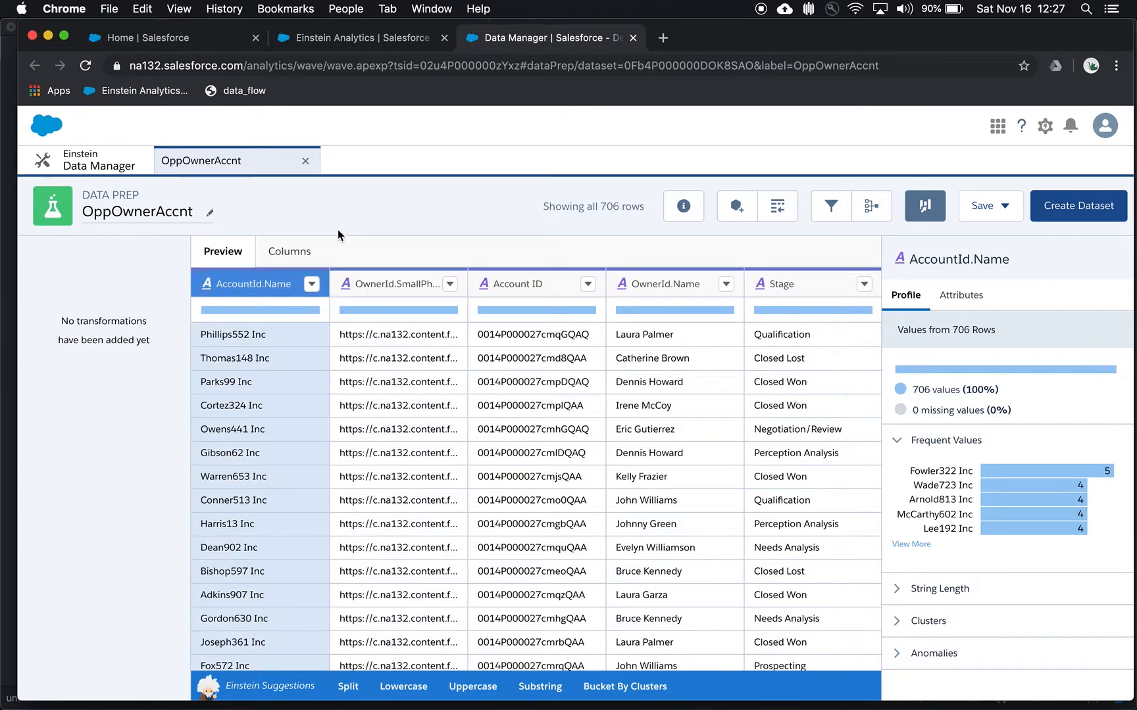
Examine the recipe's column list and data preview, and toggle column profiling off and on again
click(284, 256)
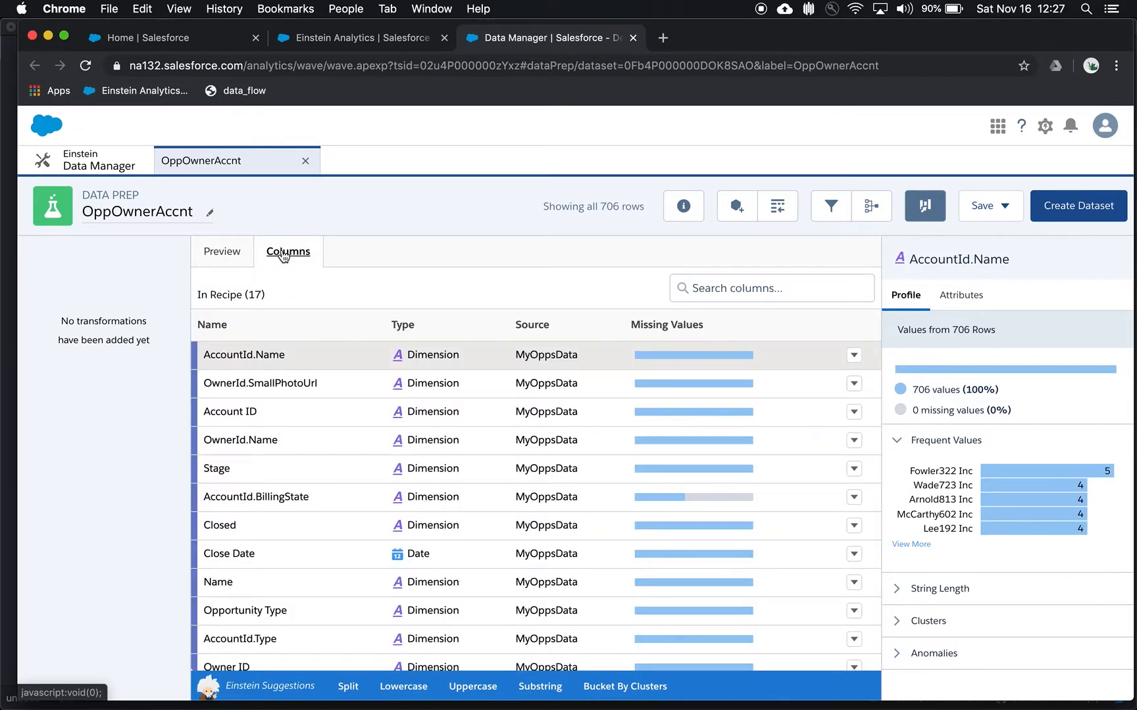
click(216, 254)
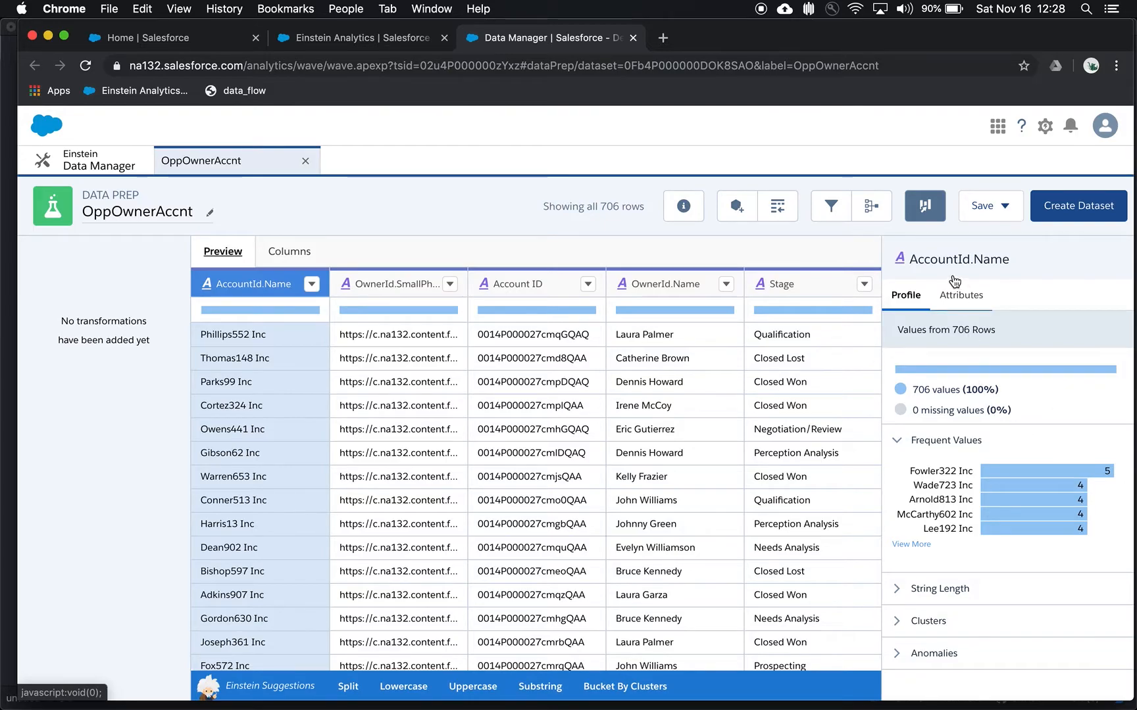
click(927, 209)
click(928, 209)
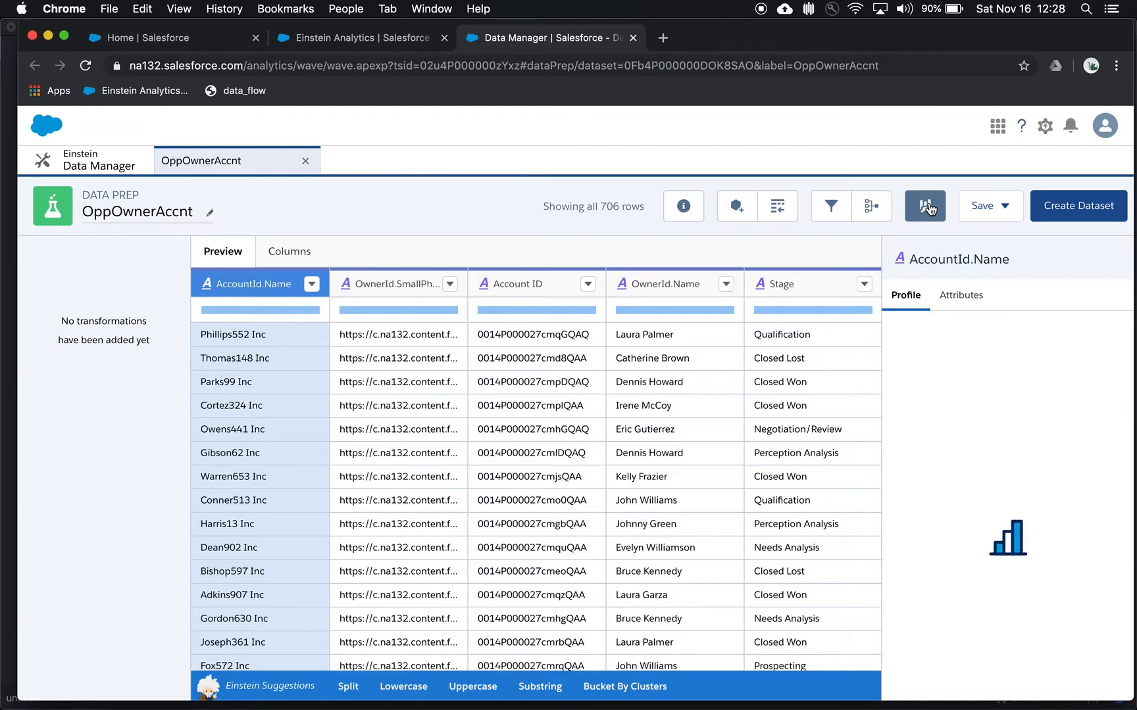
key(ctrl+Left)
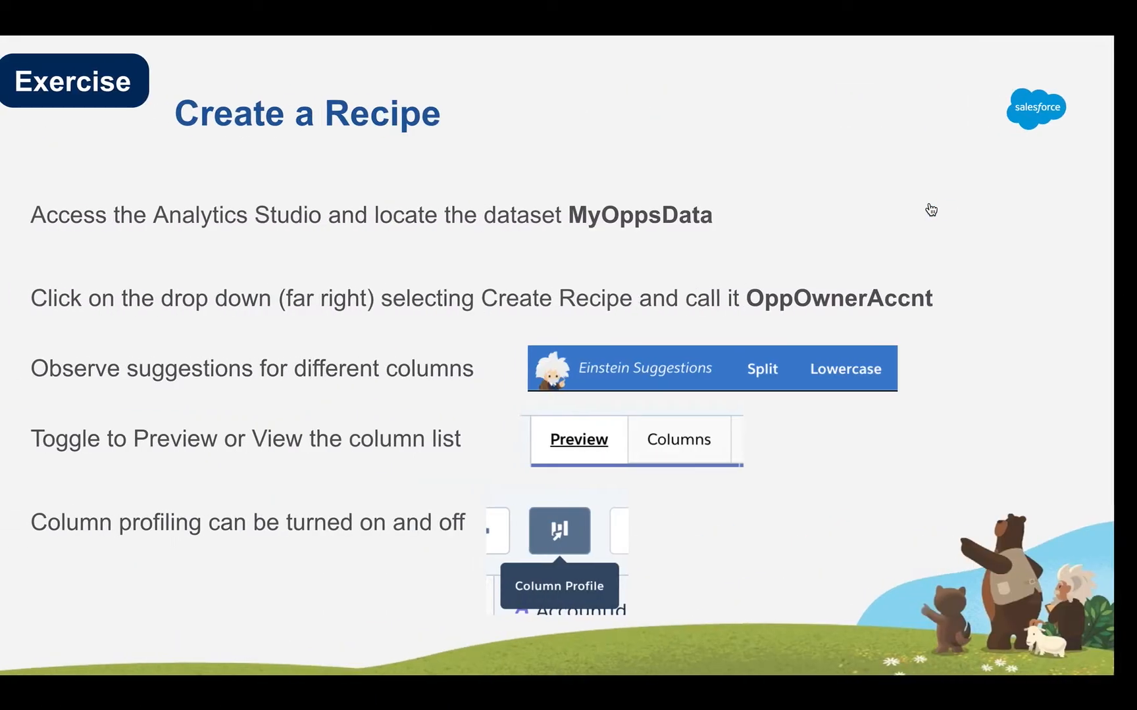
key(Right)
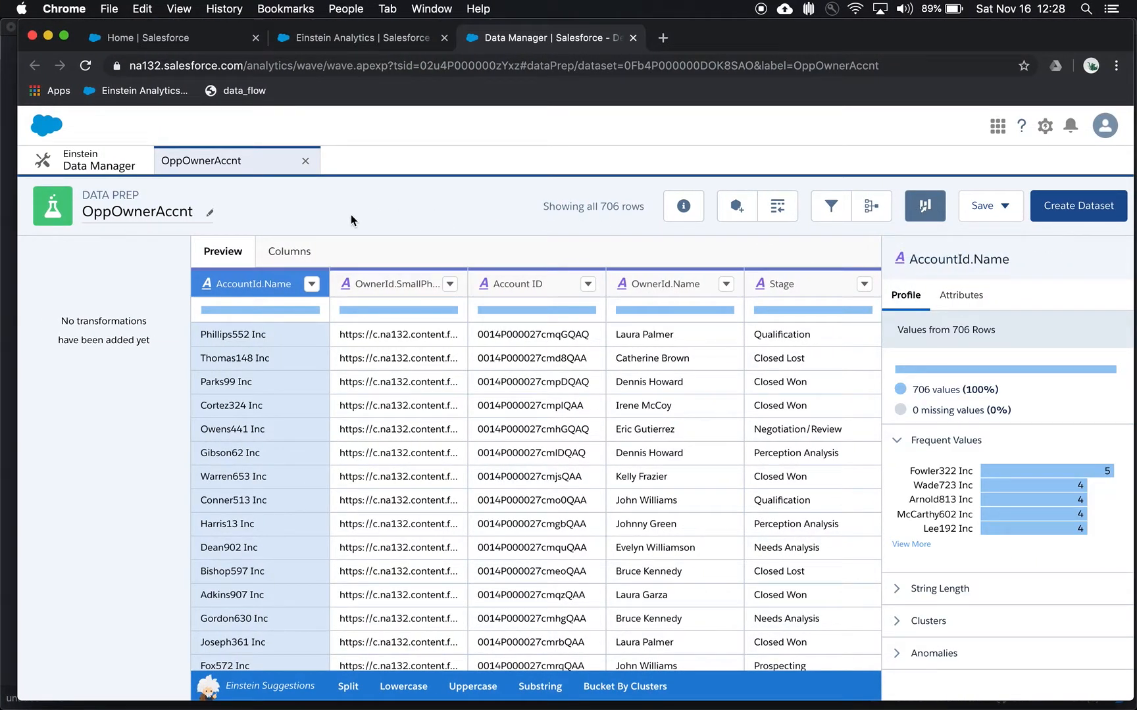
Search the recipe's column list for "state" and select the AccountId.BillingState column
click(292, 257)
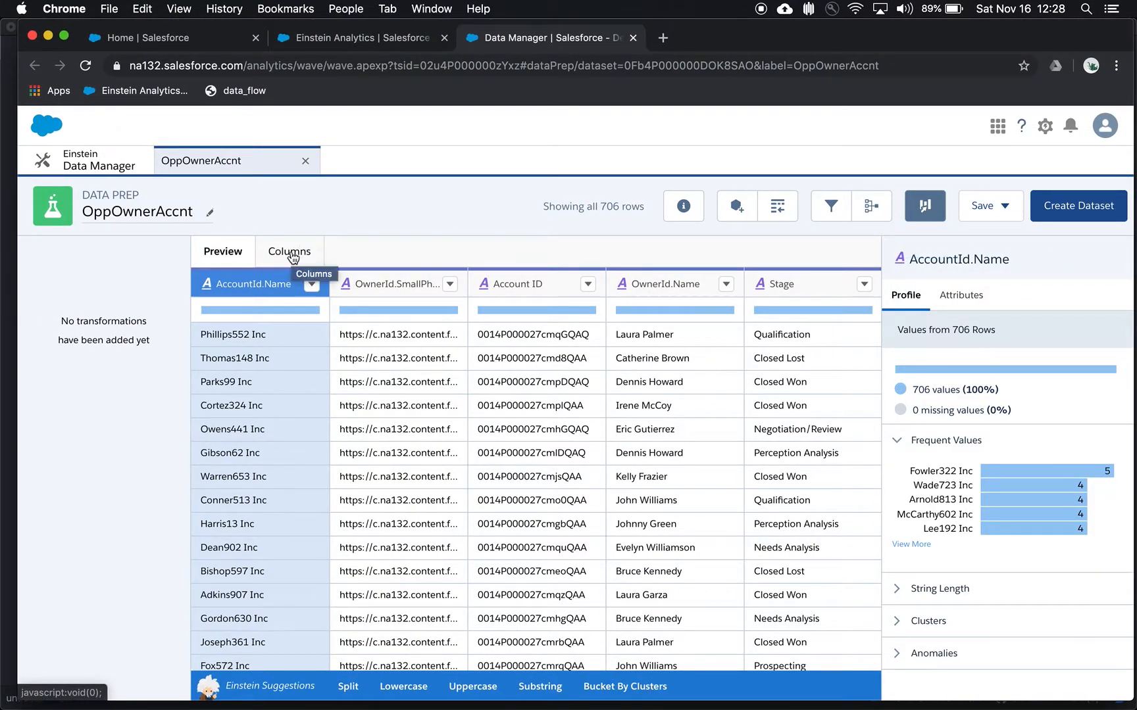
click(725, 288)
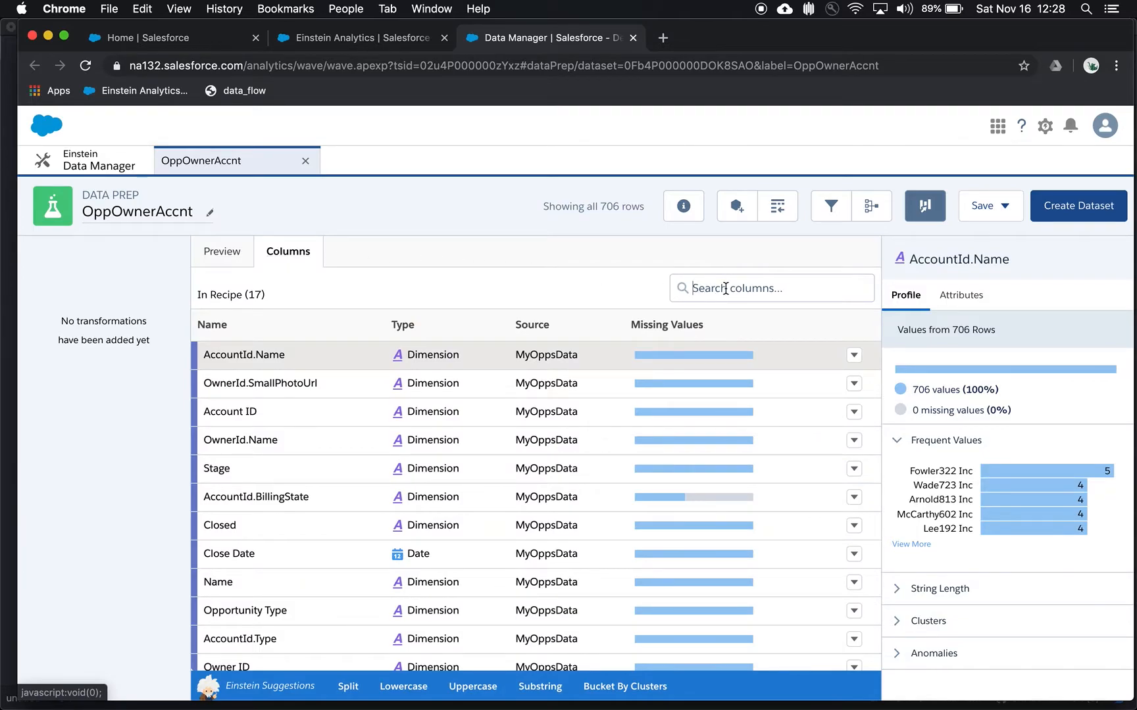
text(stage)
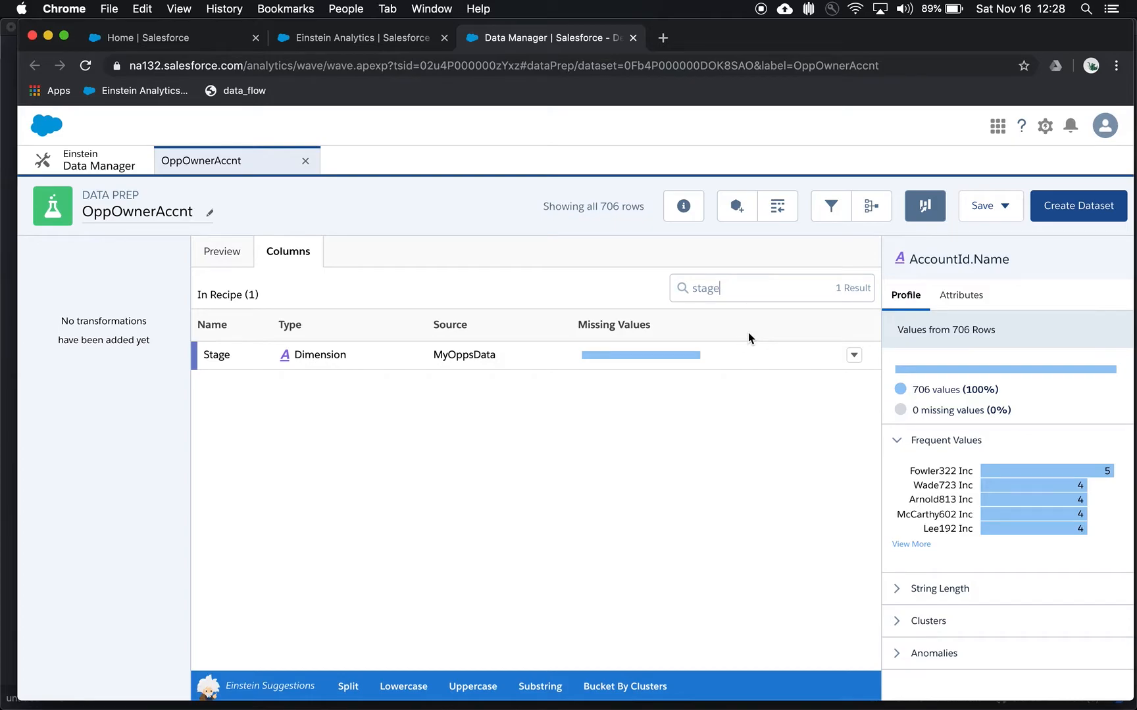
key(BackSpace)
key(BackSpace)
text(te)
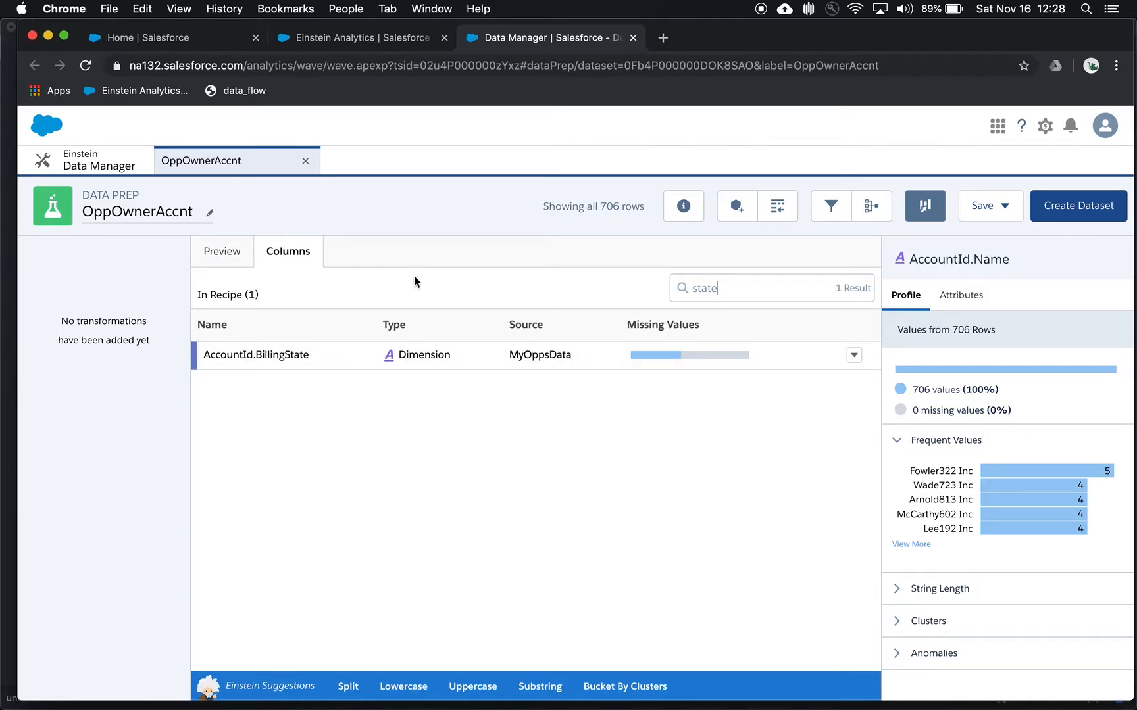
click(335, 361)
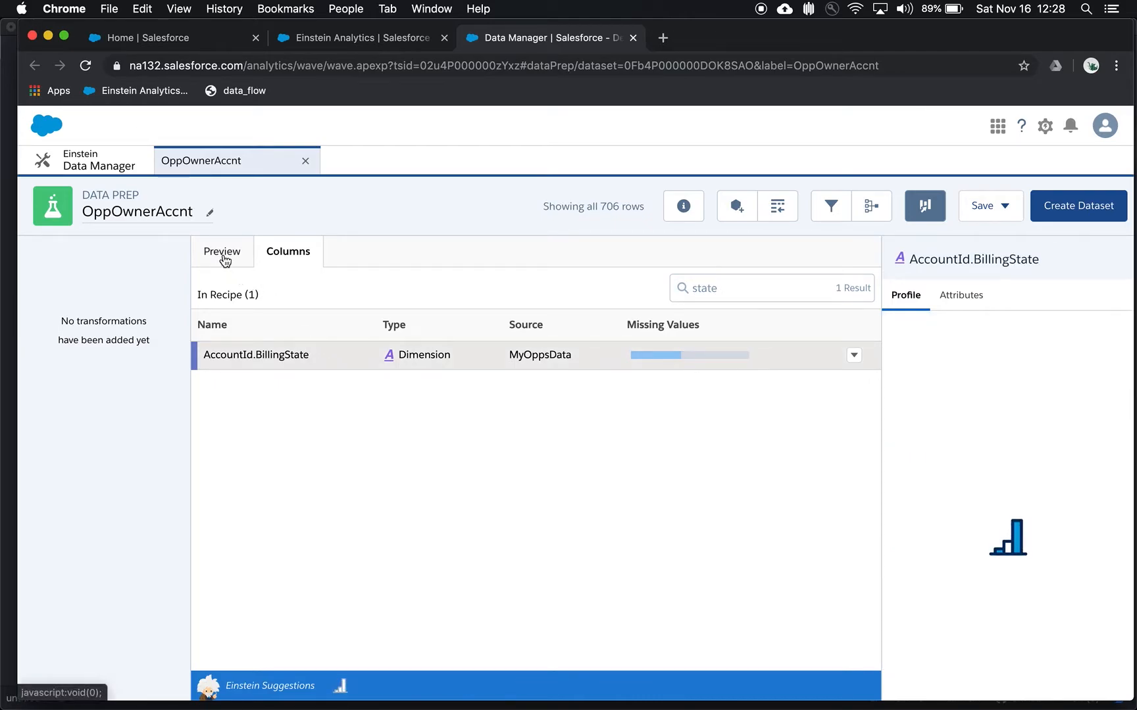
Start a Bucket transformation on AccountId.BillingState and name its first bucket Northeast
click(854, 356)
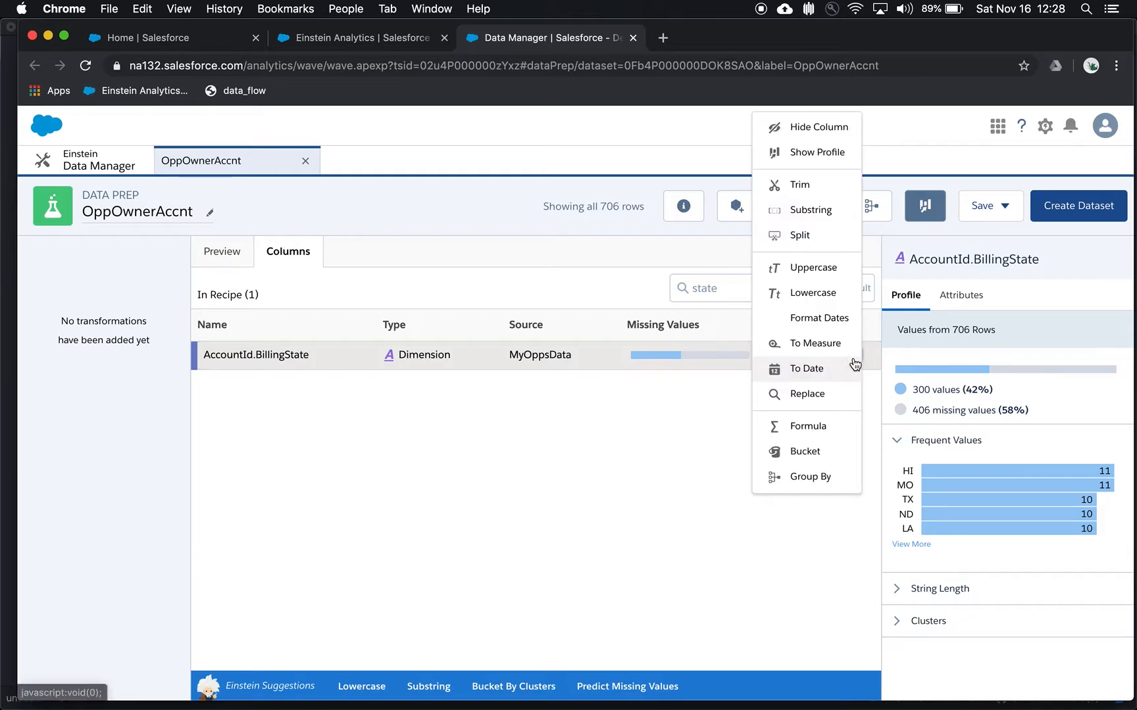
click(814, 452)
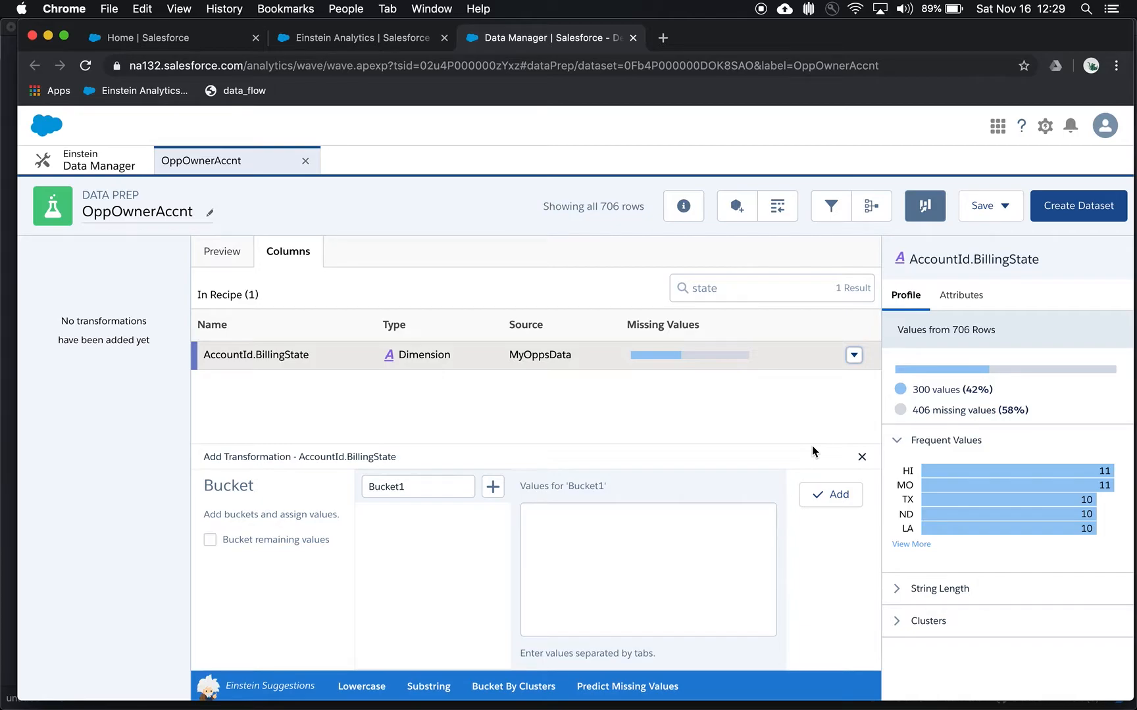
click(418, 485)
text(Northeast)
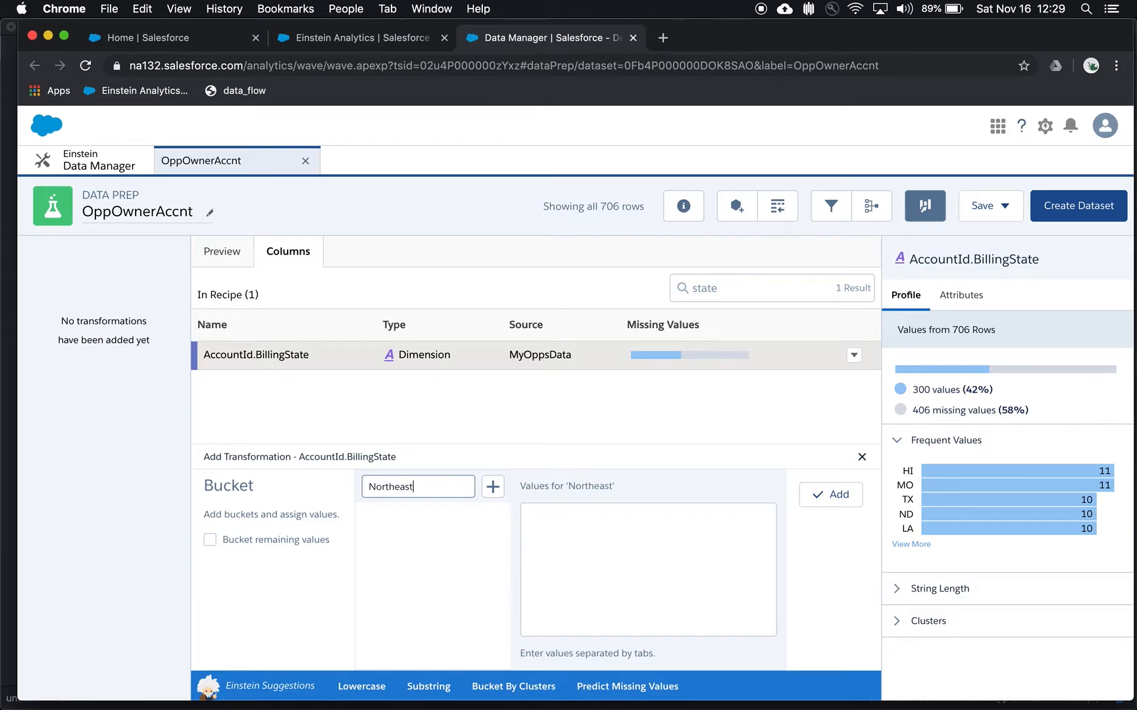
Assign the values CT, MA, ME, NH, RI and VT to the Northeast bucket
click(566, 513)
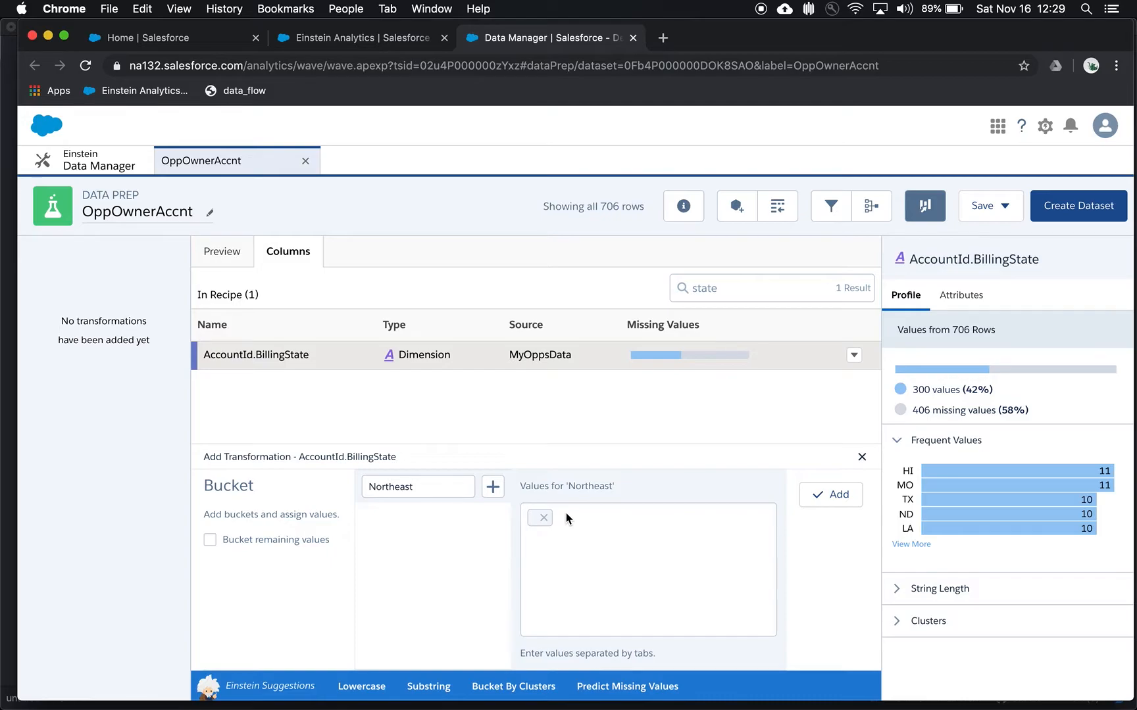
text(CT)
key(Tab)
text(MA)
key(Tab)
text(ME)
key(Tab)
text(NH)
key(Tab)
text(RI)
key(Tab)
text(VT)
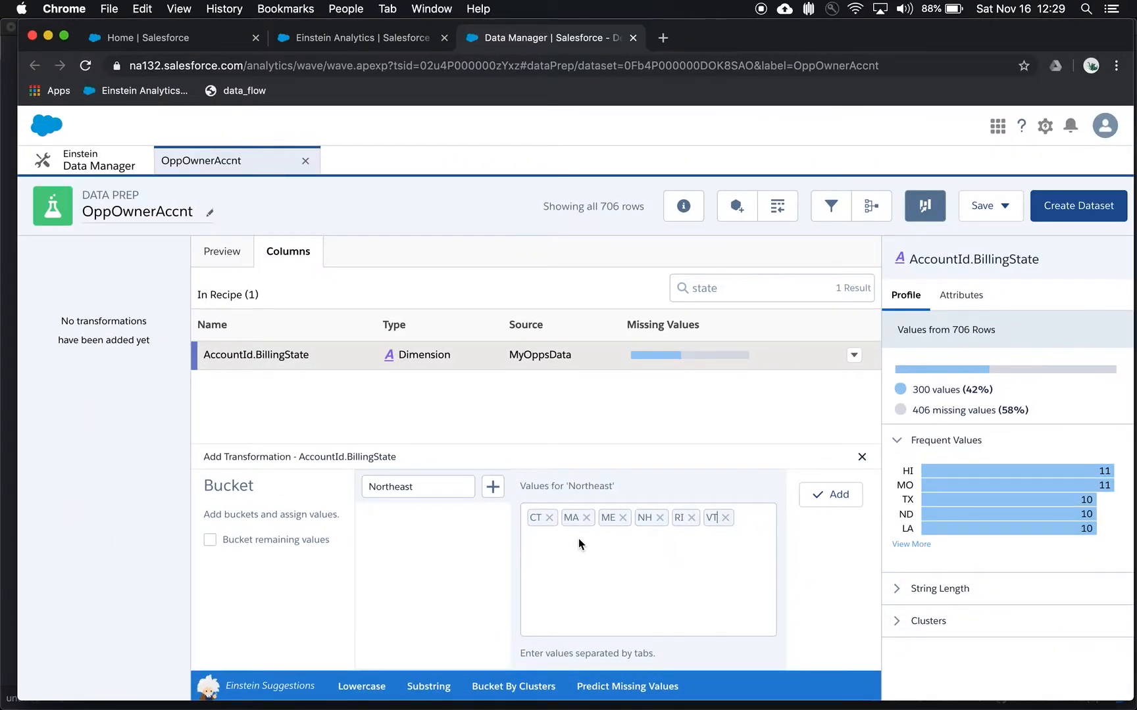
Add a second bucket named Pacific with the values AK, CA, HI, OR and WA
click(495, 487)
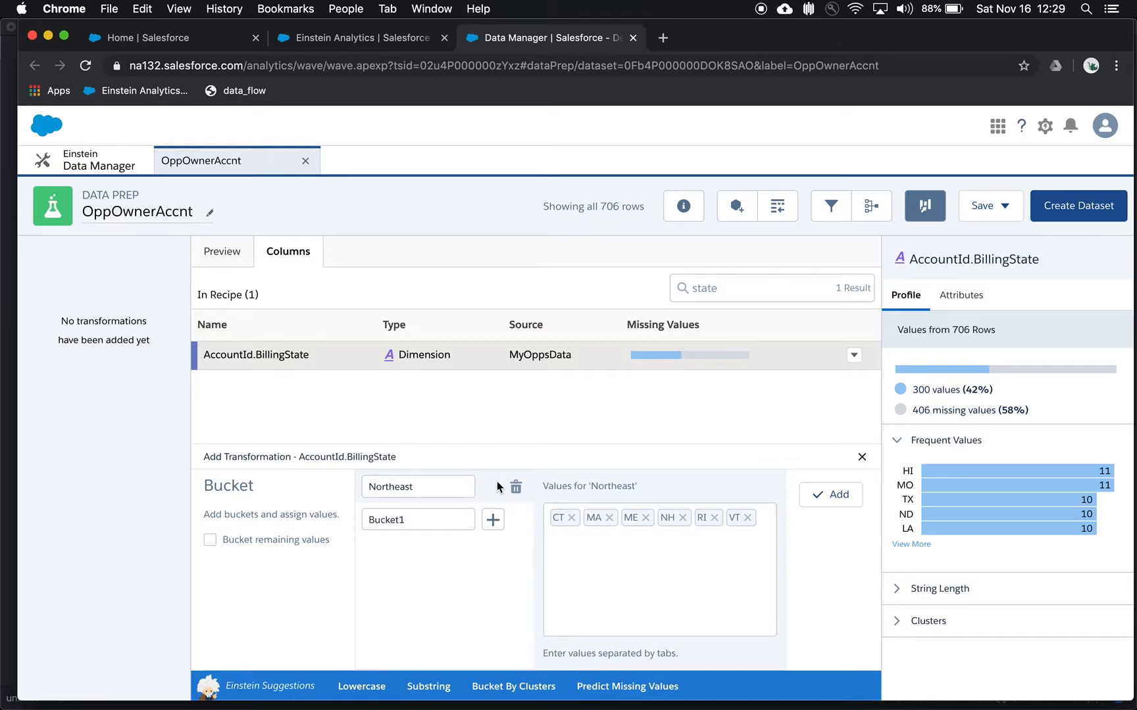
click(429, 523)
text(Pacific)
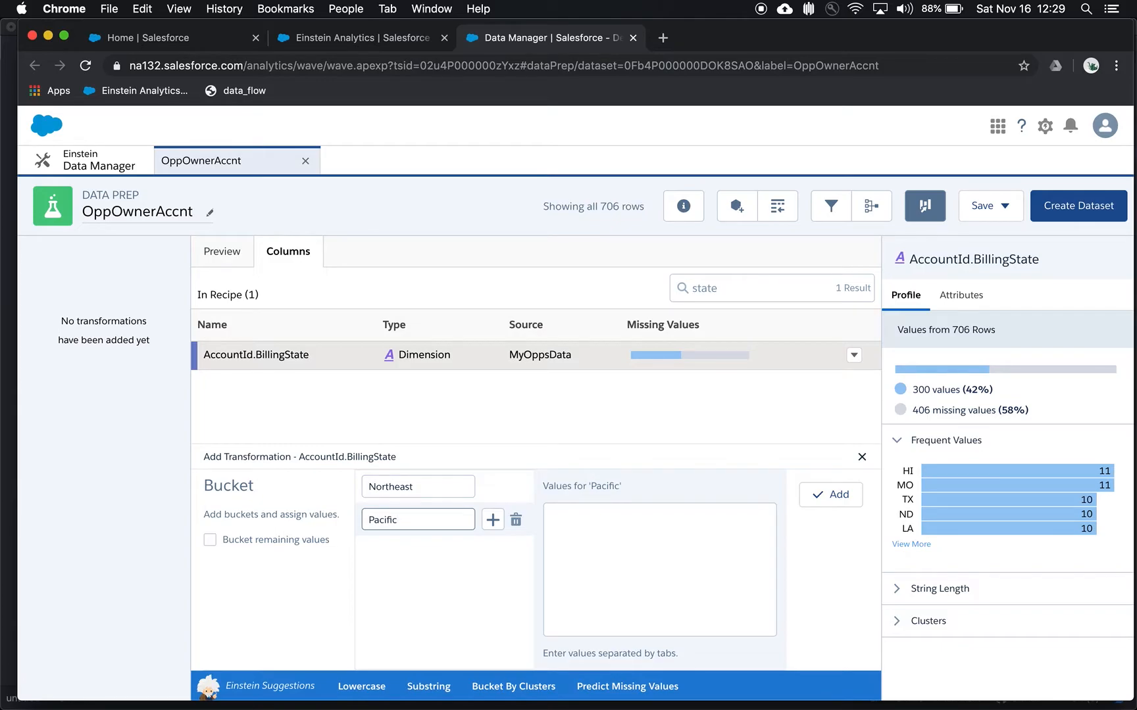
click(564, 520)
text(AK)
key(Tab)
text(CA)
key(Tab)
text(HI)
key(Tab)
text(OR)
key(Tab)
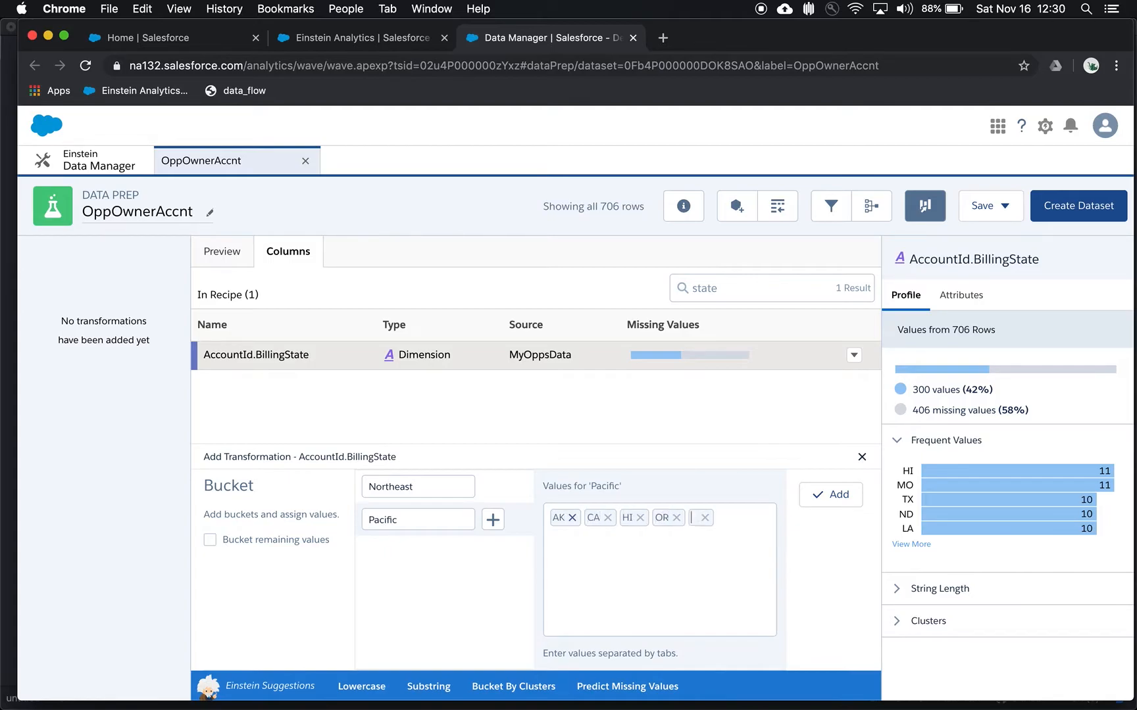
text(WA)
Bucket the remaining values as Central and add the Bucket transformation to the recipe
click(209, 540)
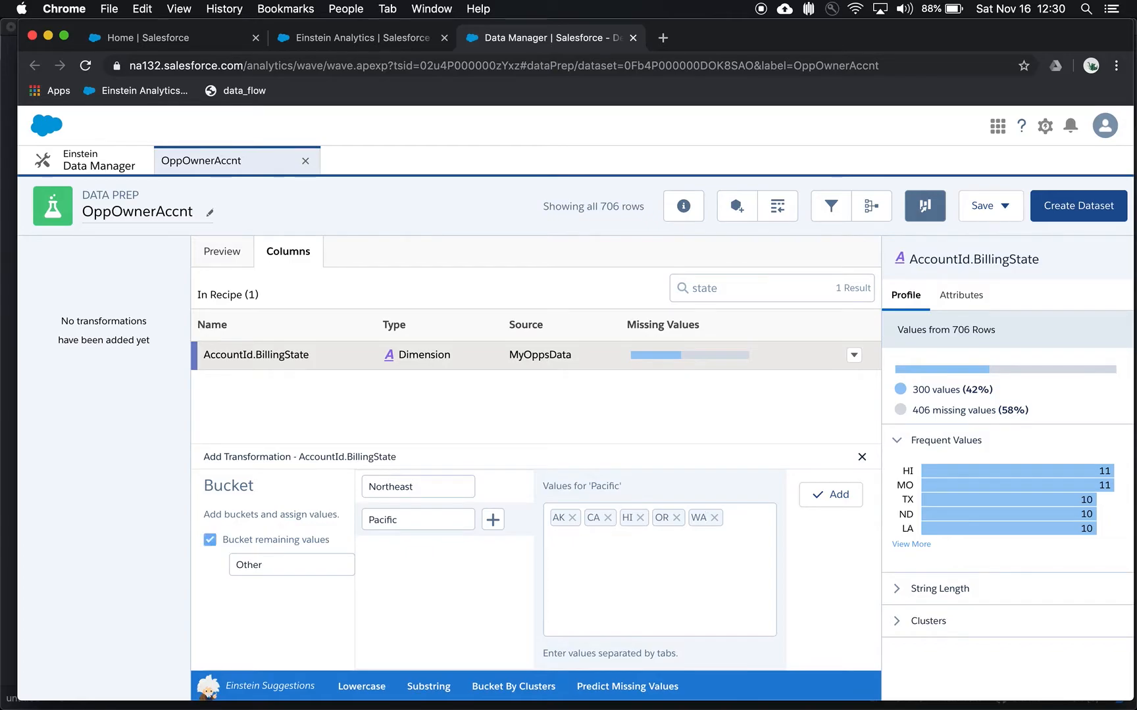
double_click(248, 565)
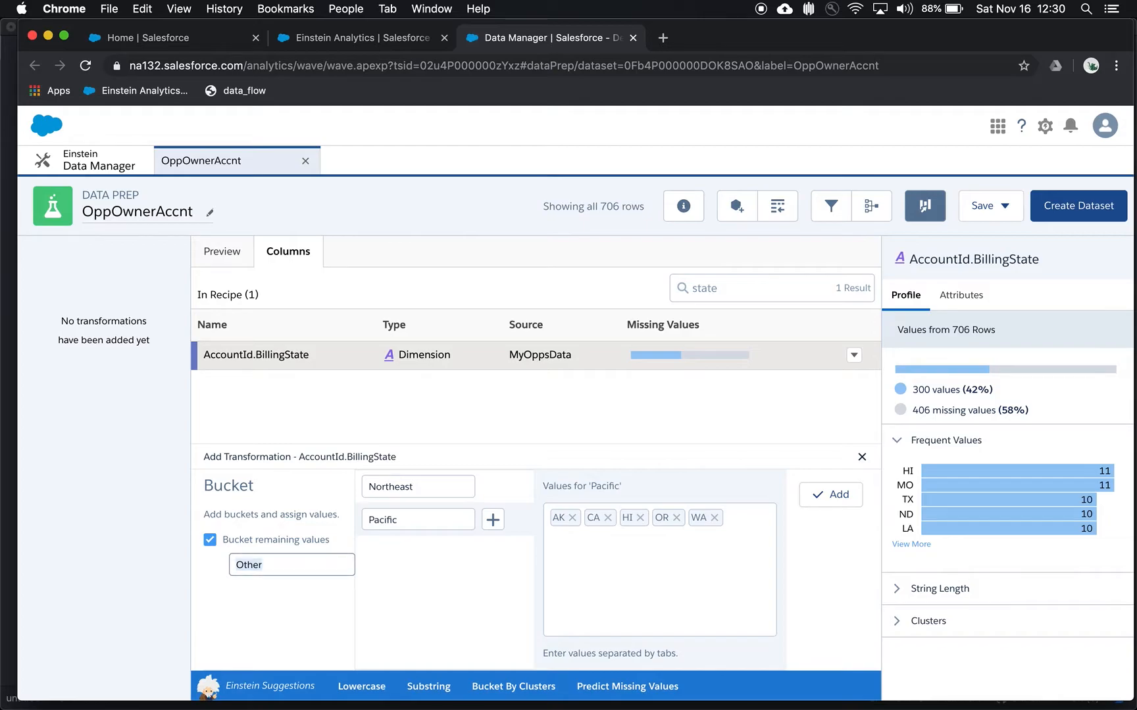
text(Central)
click(480, 591)
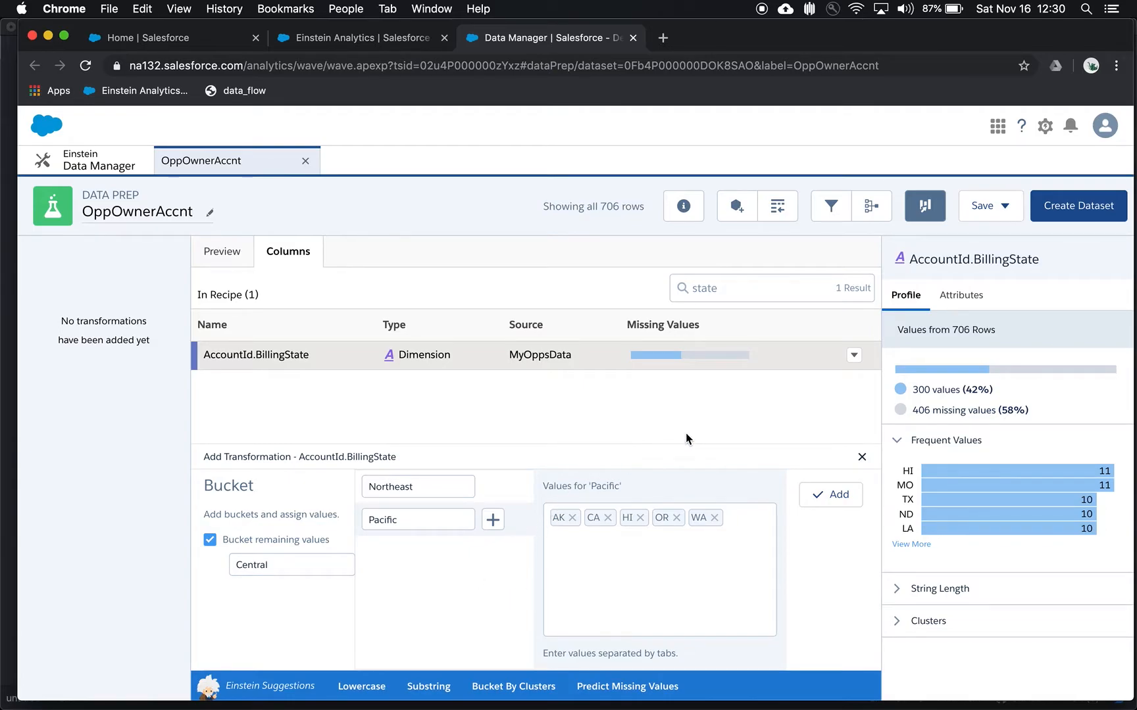
click(835, 497)
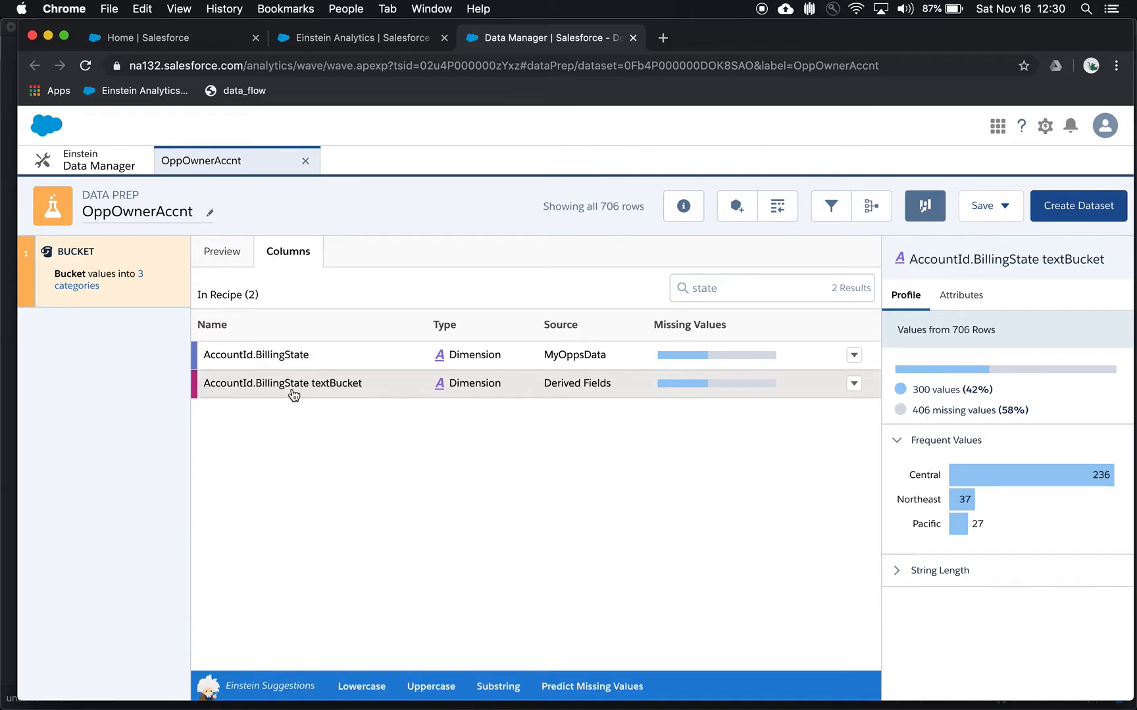
Check the new billing-state bucket column in both the data preview and the column list
click(227, 252)
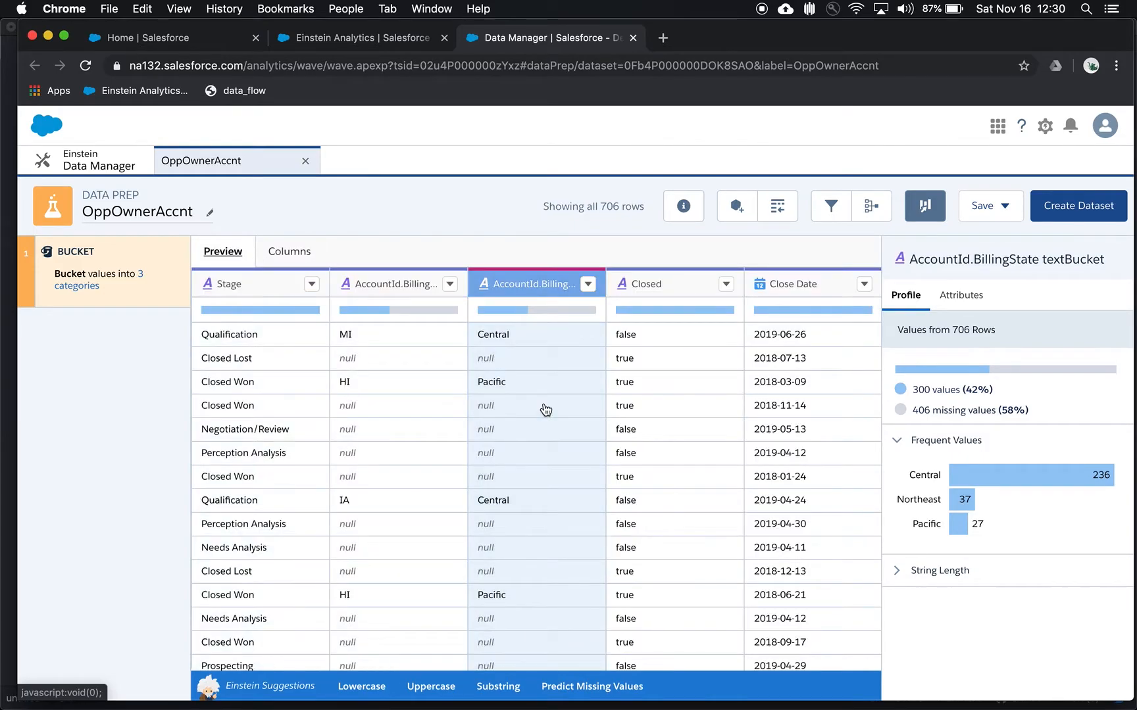
click(284, 254)
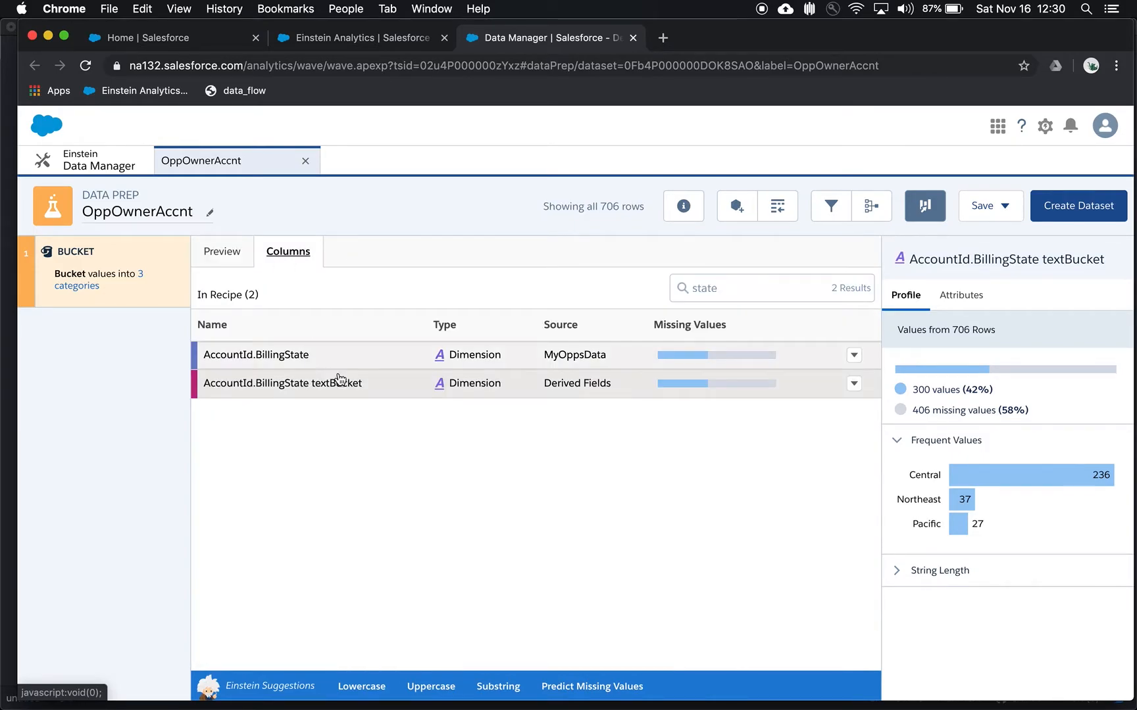
click(228, 258)
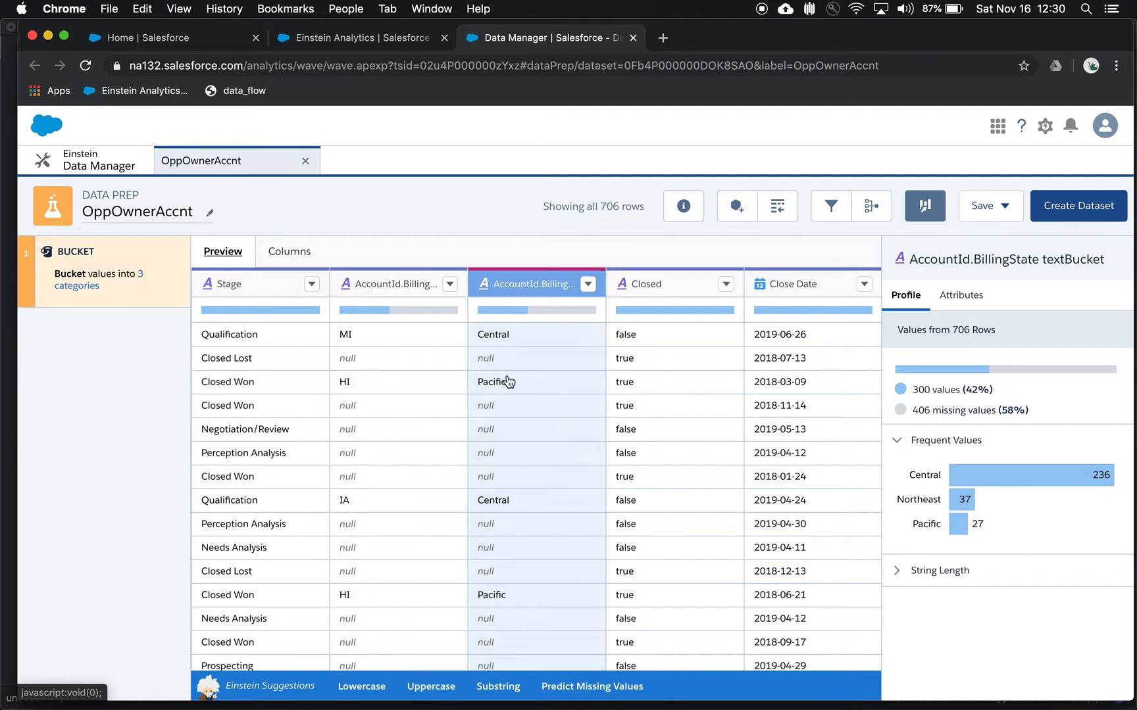
Change the field label of the AccountId.BillingState textBucket column to Region
click(960, 297)
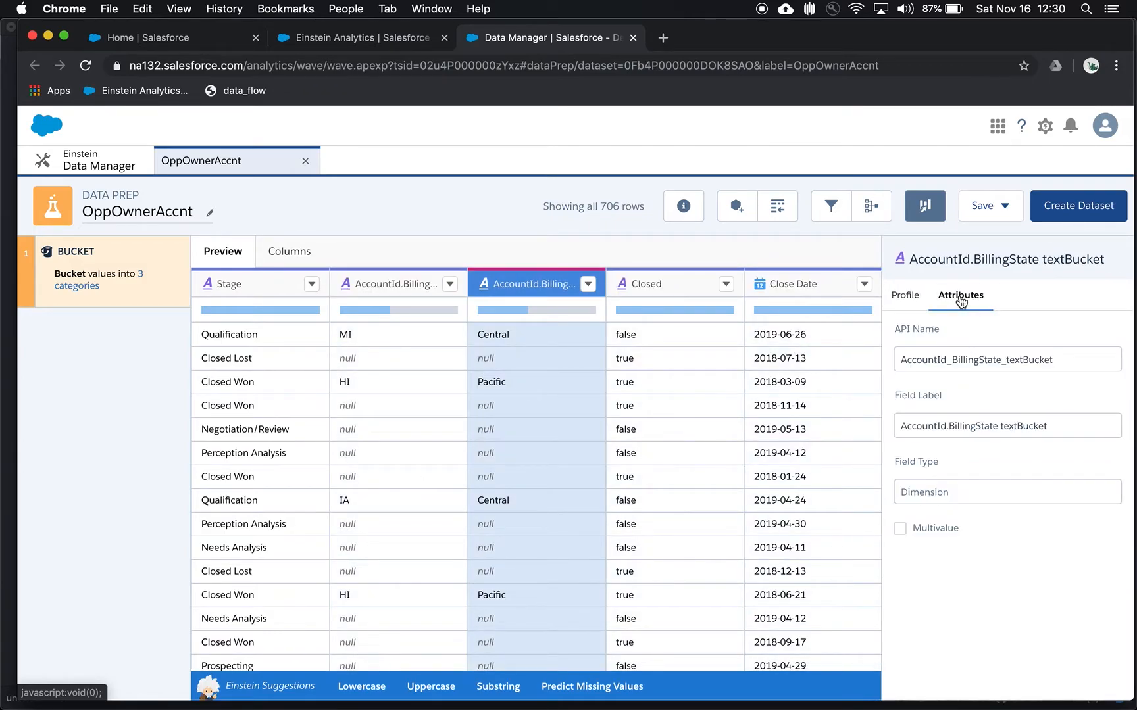
triple_click(992, 426)
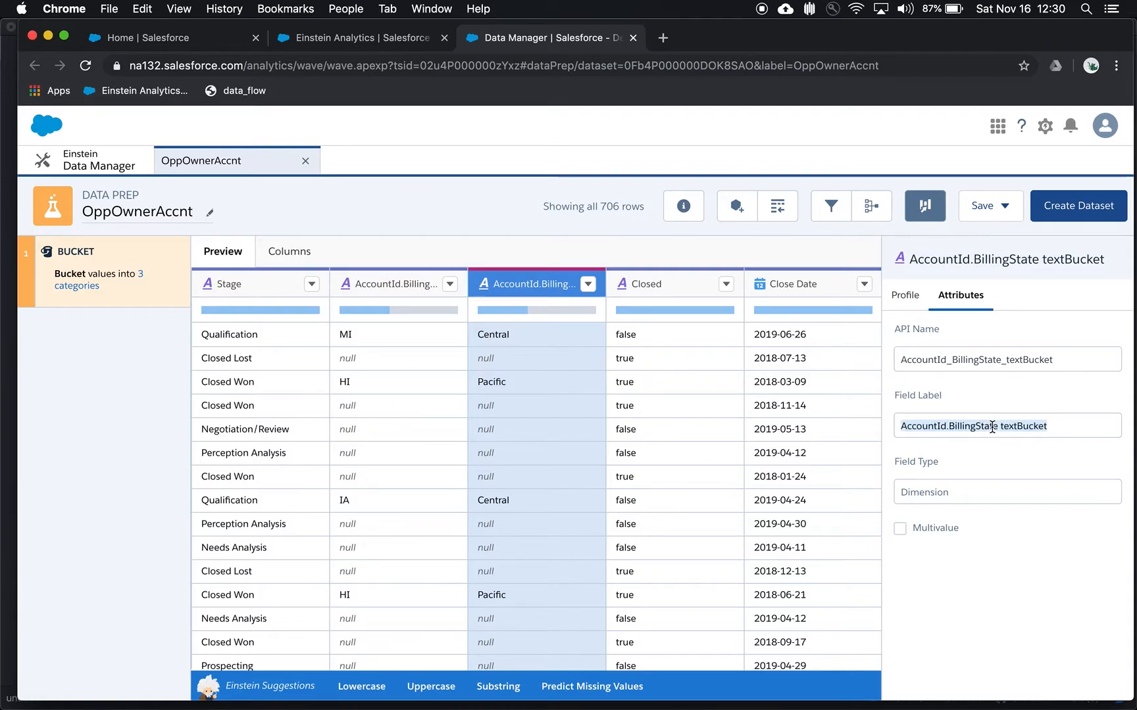
text(Region)
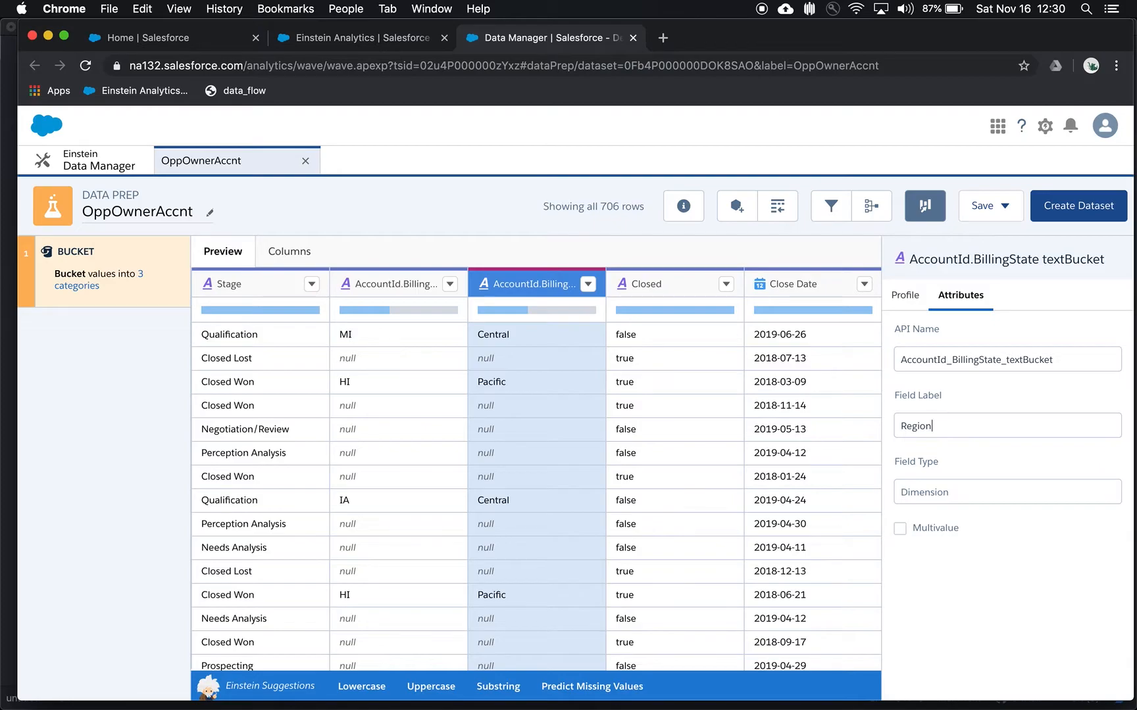
click(1037, 462)
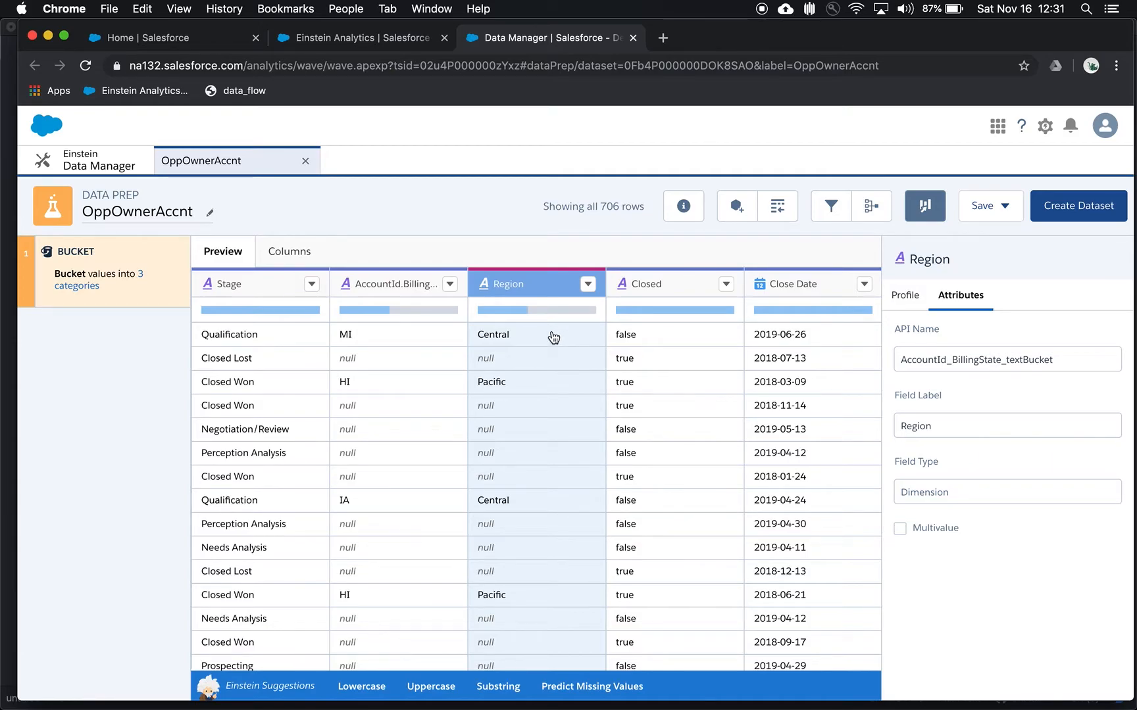
key(ctrl+Left)
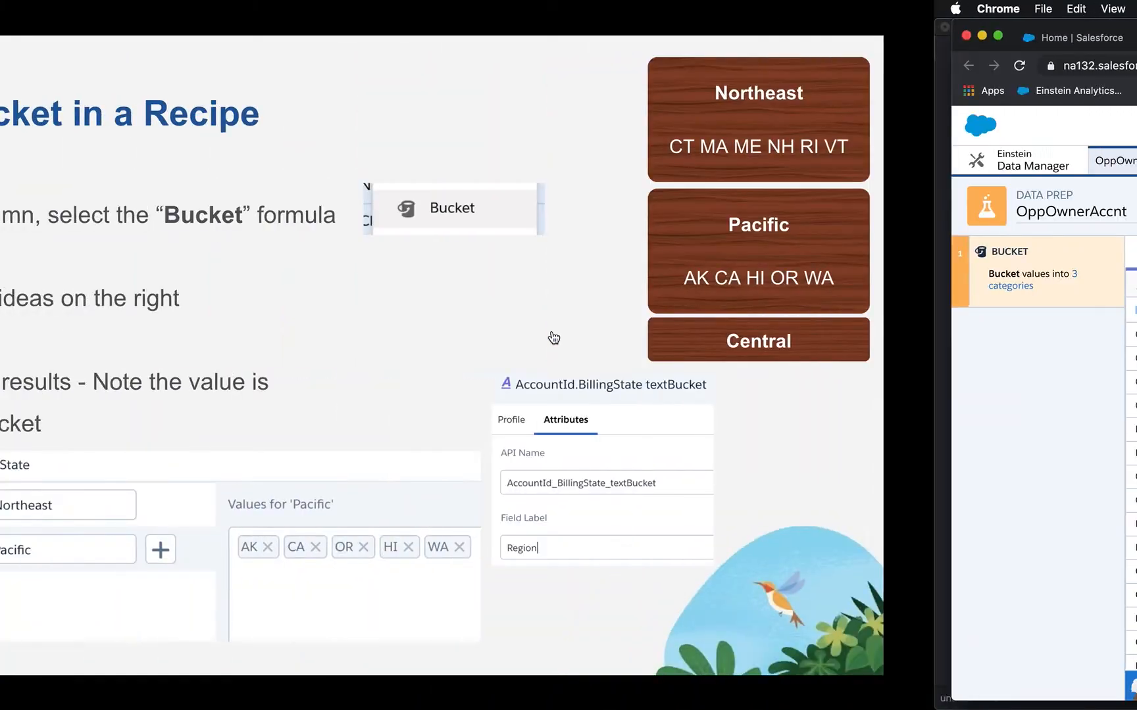
key(Right)
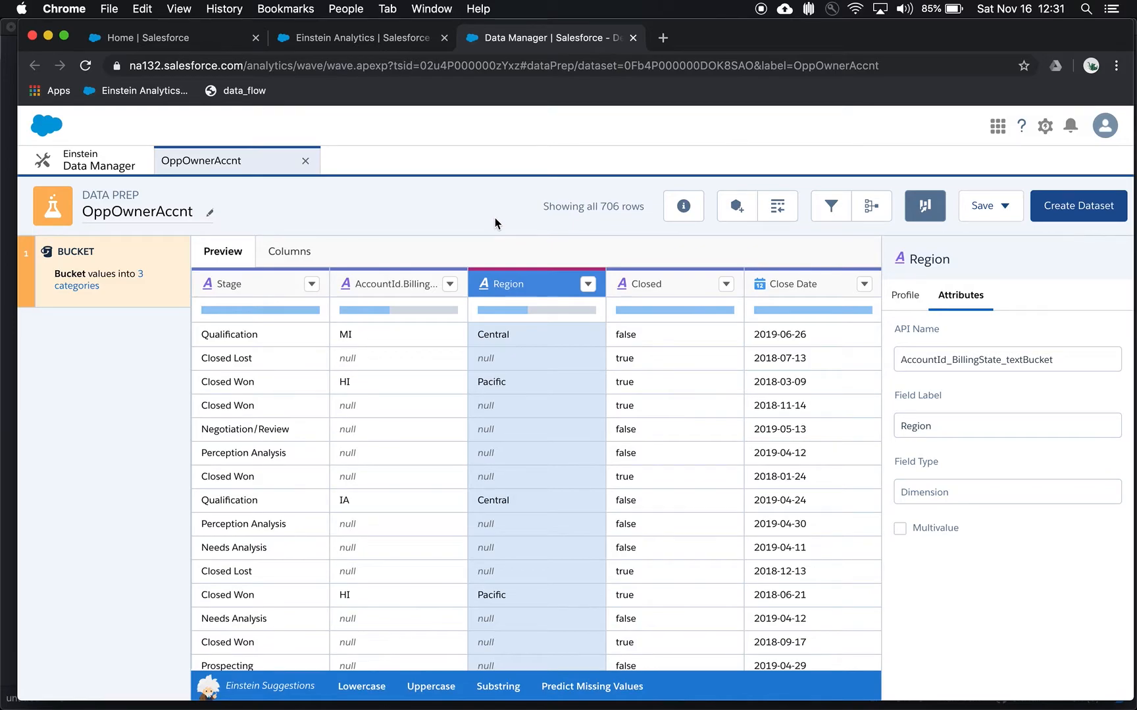
Search the data sources for "extern" and add the Opp External Amount dataset from My Dreamforce App to the recipe
click(734, 220)
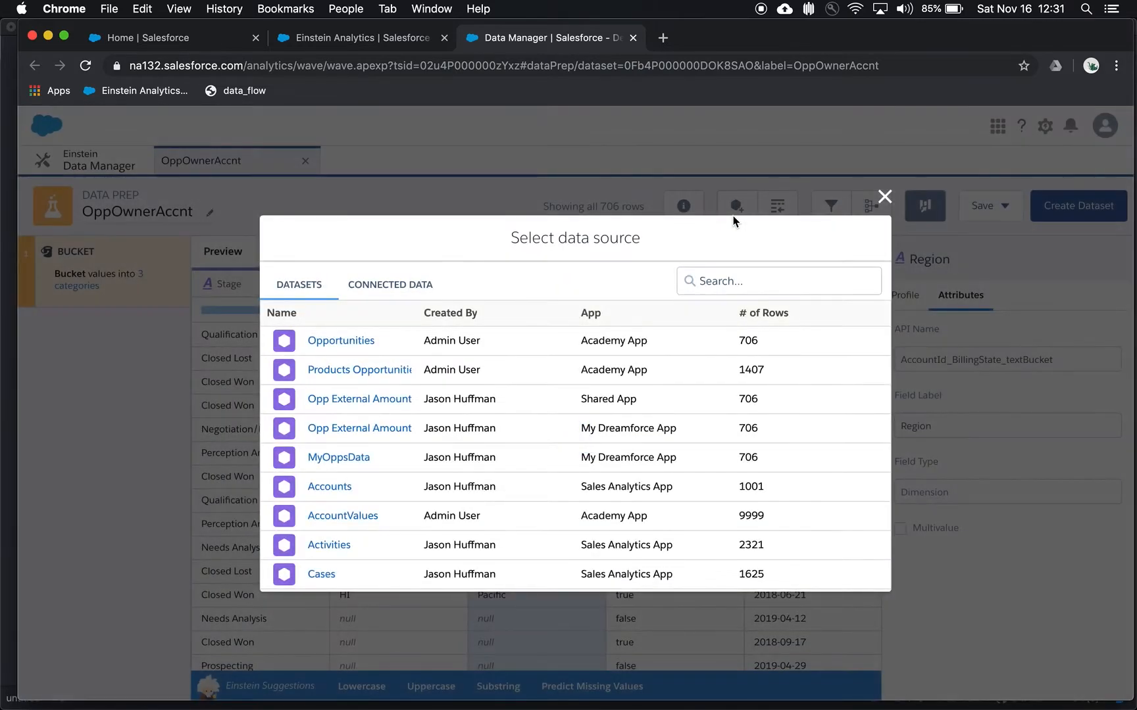
click(733, 284)
text(extern)
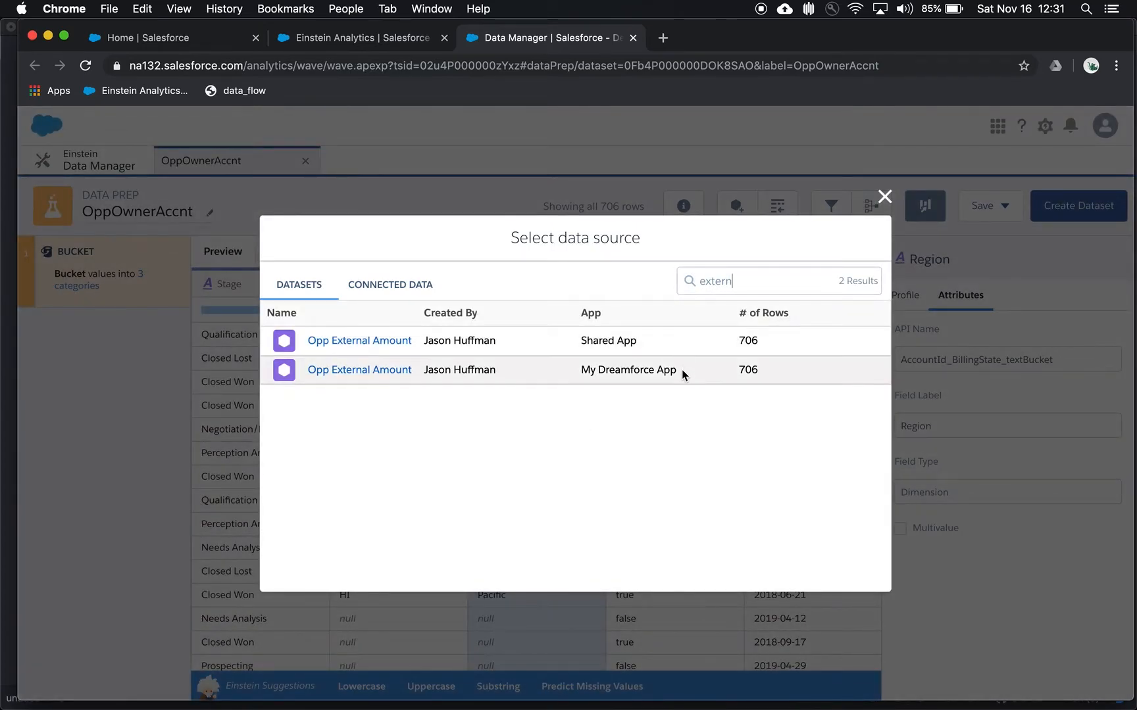
click(338, 376)
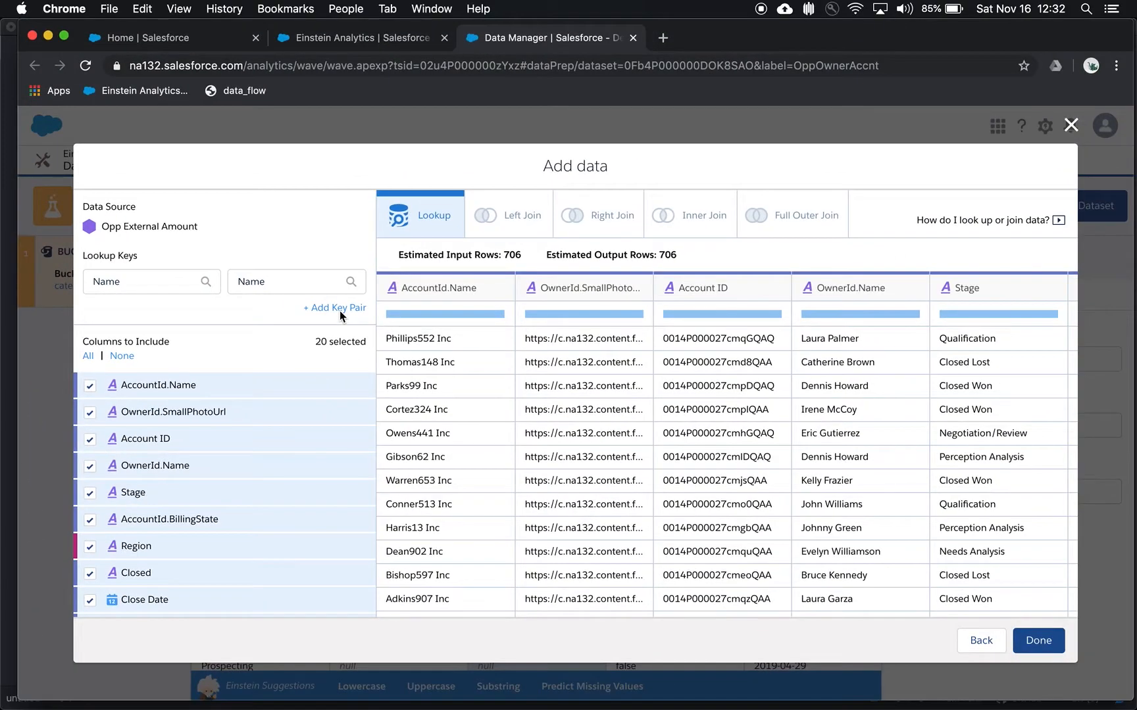
Preview a Right Join with Opp External Amount and switch back to Lookup
mouse_move(288, 398)
click(592, 220)
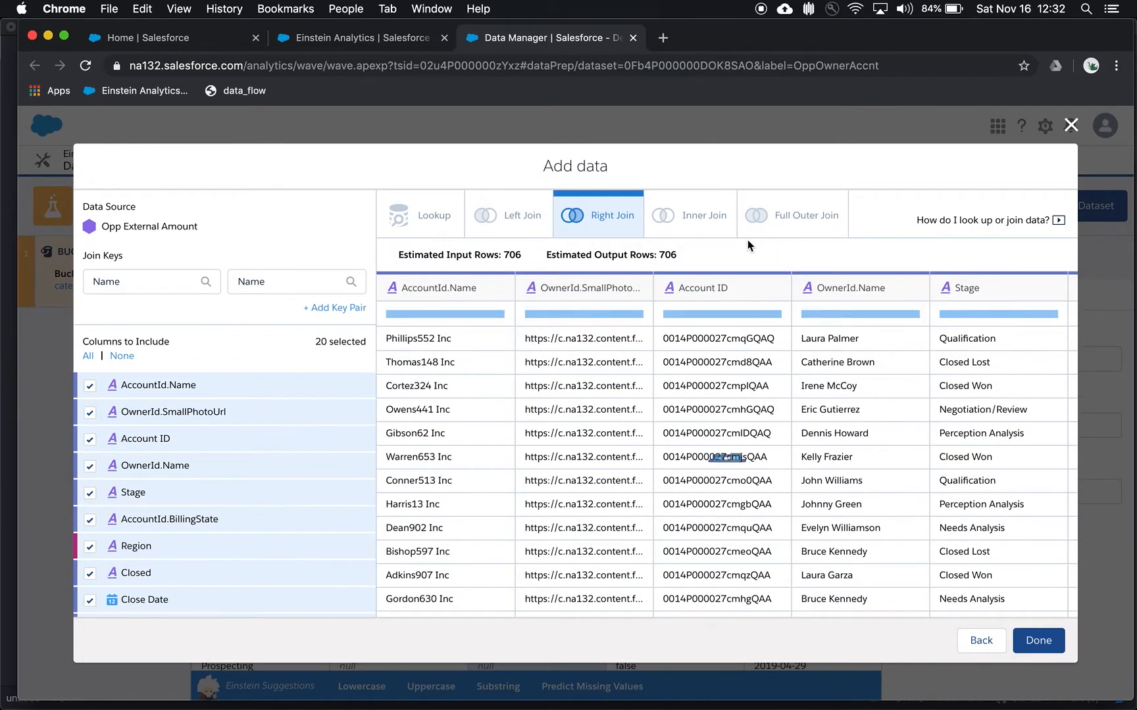
click(415, 219)
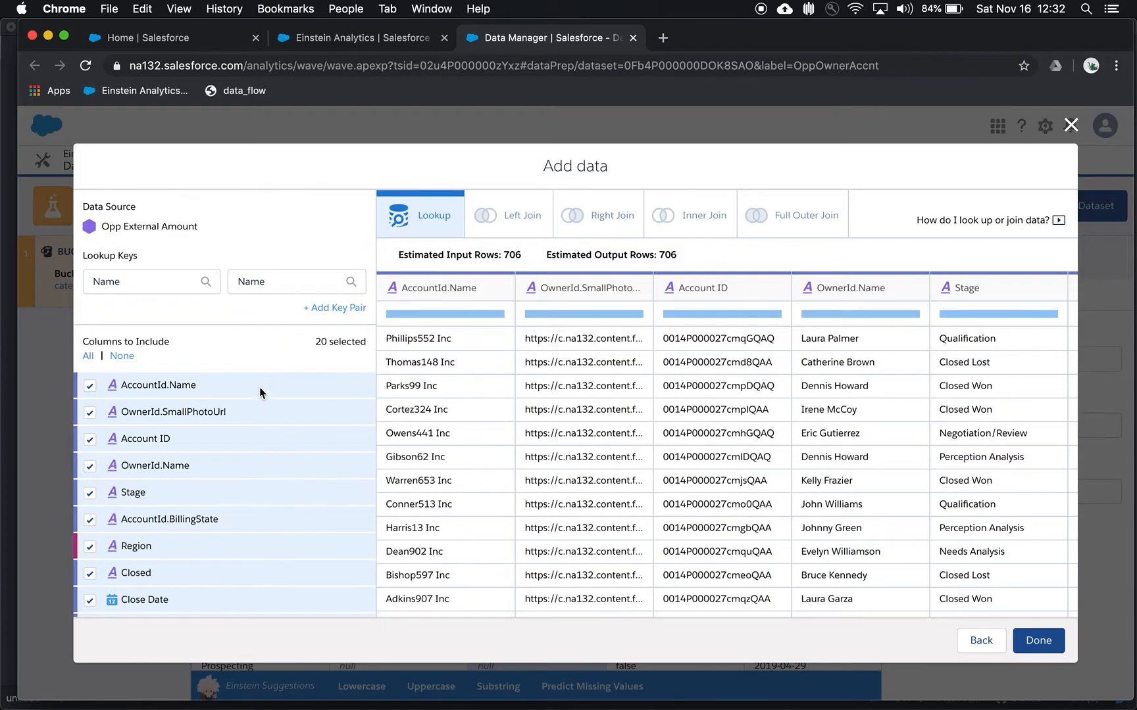
Include External Invoiced Amount and Original Amount in the lookup columns and exclude Opp External Amount's Name key
scroll(249, 450, down, 3)
scroll(249, 447, down, 5)
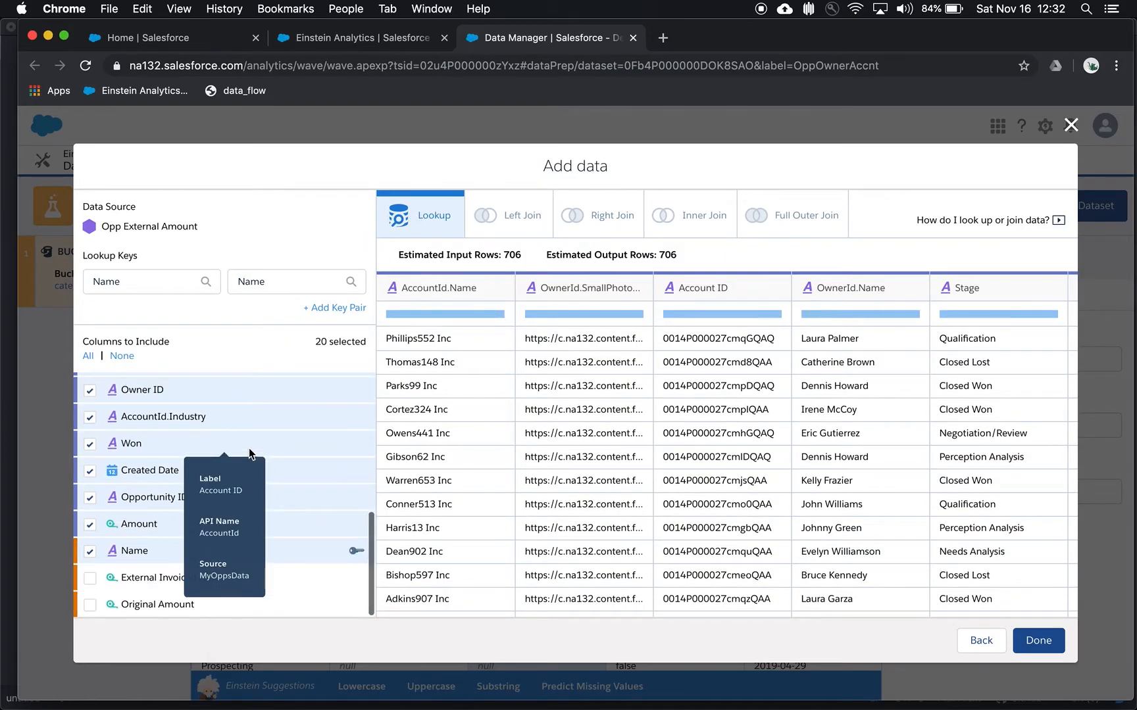
click(90, 580)
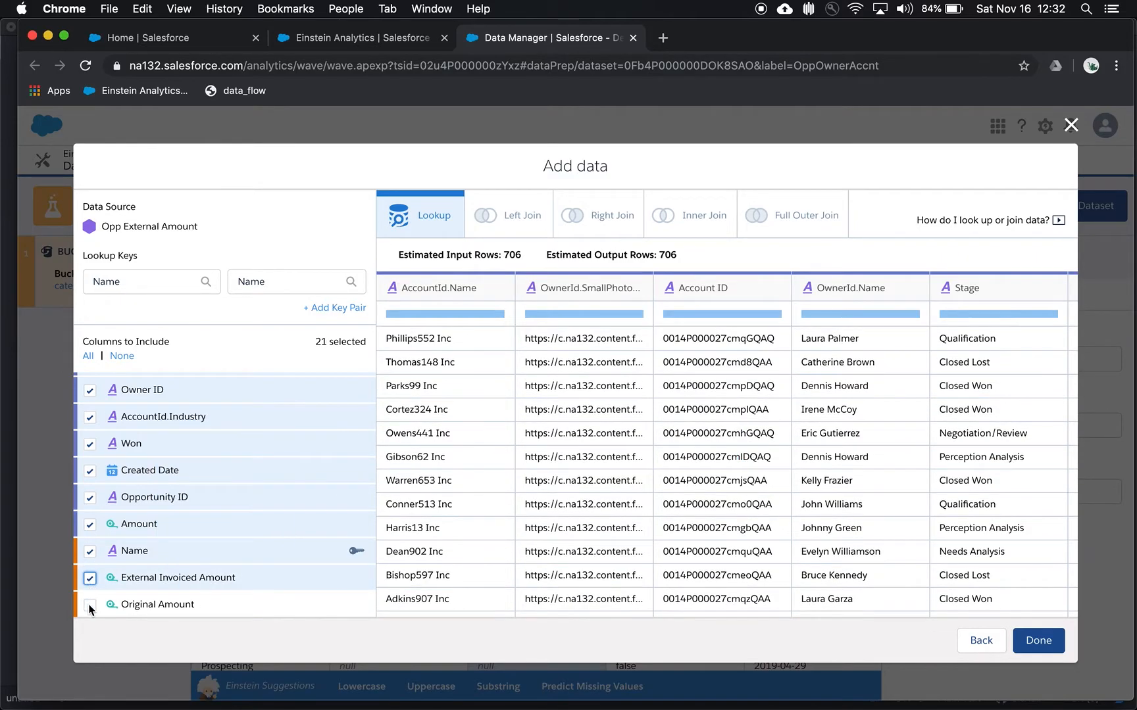
click(90, 608)
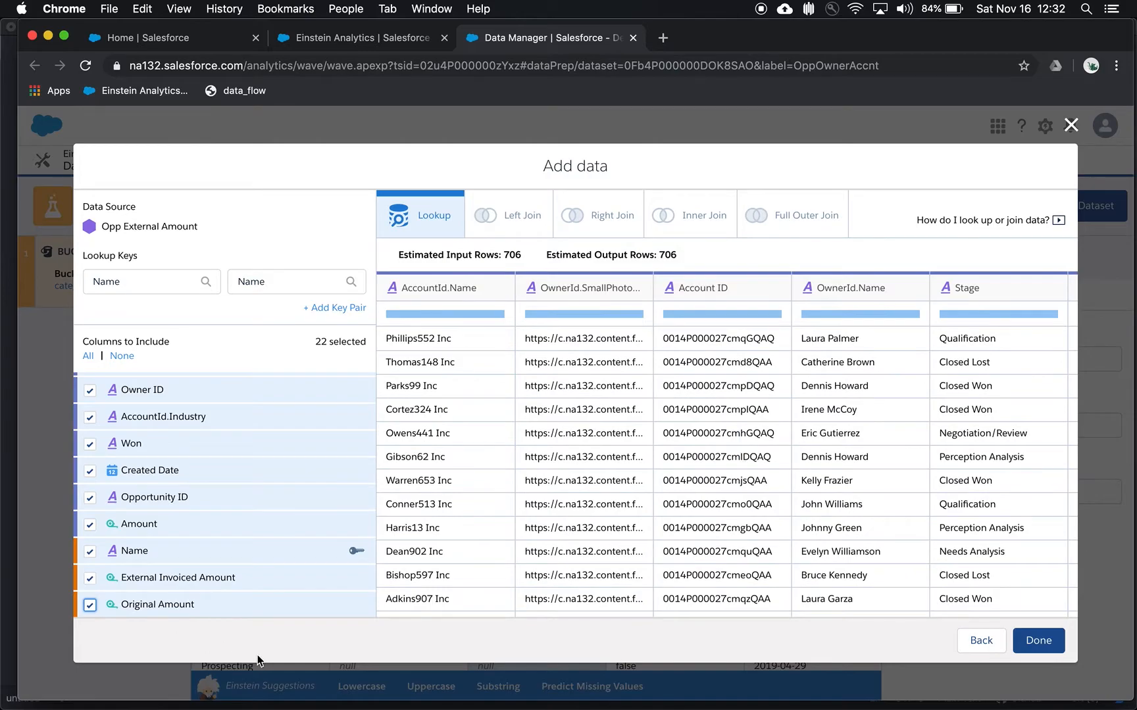
click(90, 553)
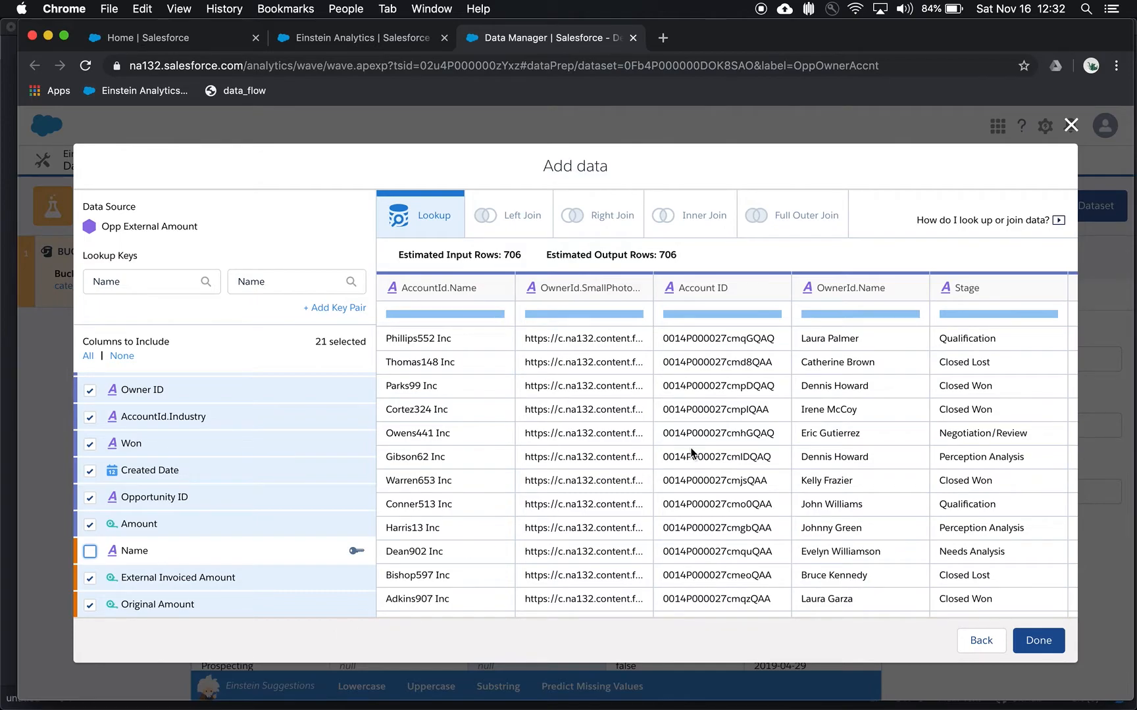
Check the two amount columns in the lookup preview and add the lookup to the recipe
scroll(773, 440, right, 10)
scroll(773, 440, right, 15)
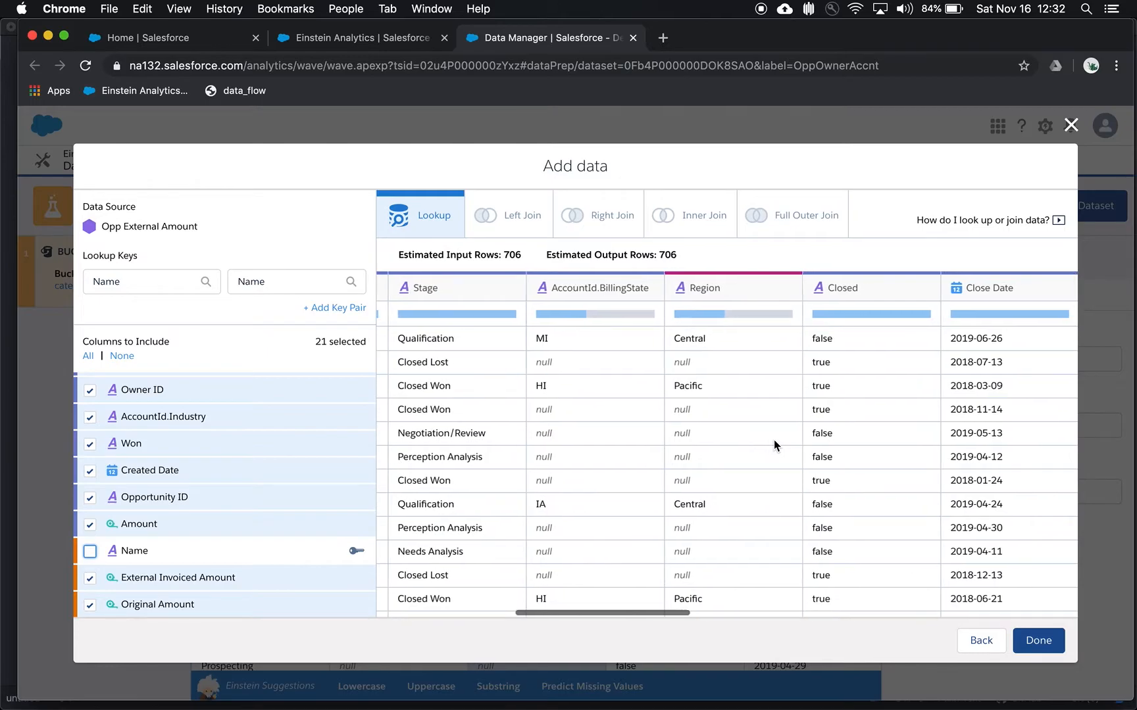
scroll(773, 439, right, 15)
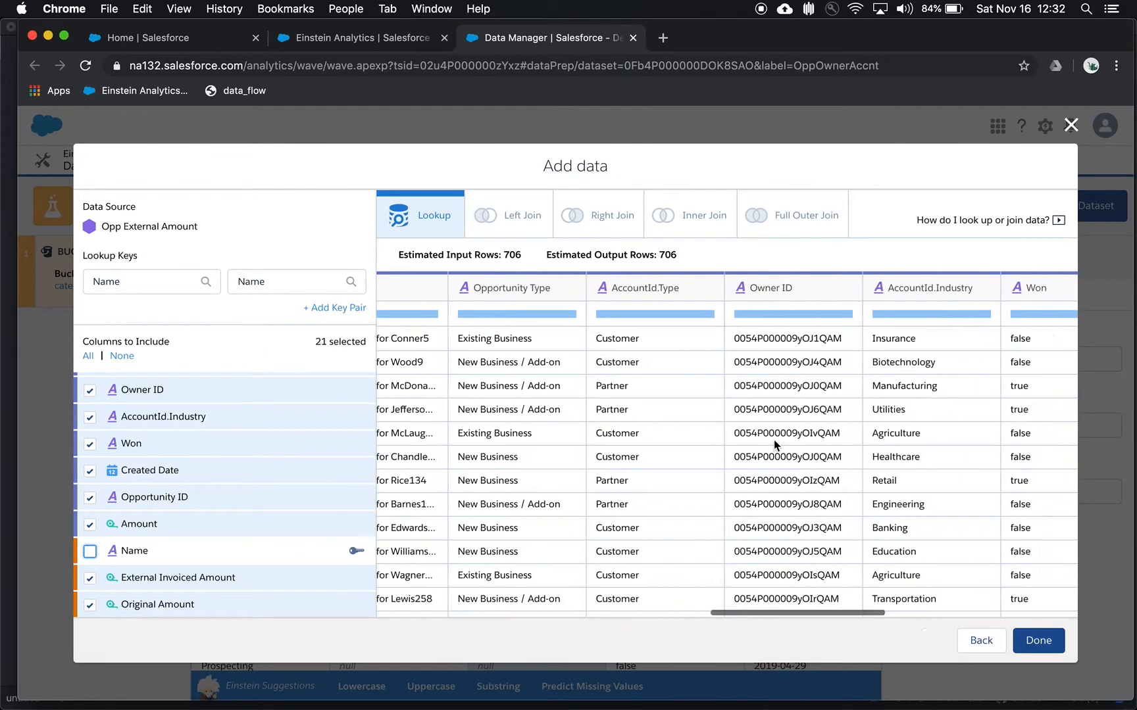
scroll(774, 439, right, 2)
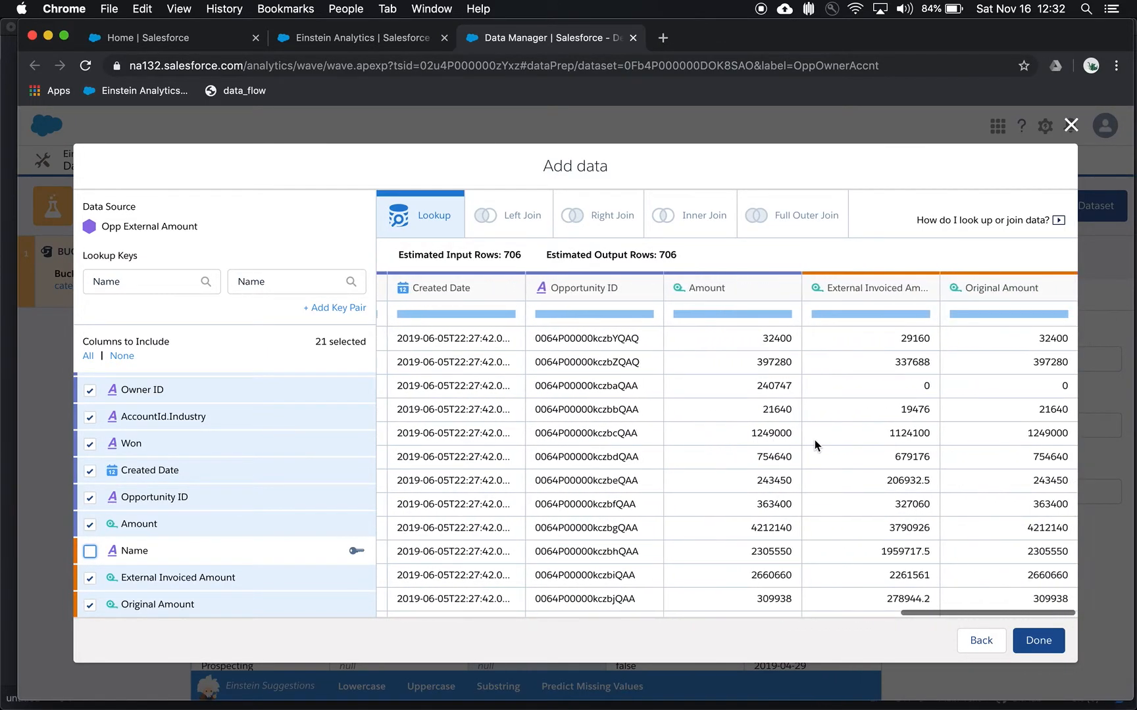
click(1039, 640)
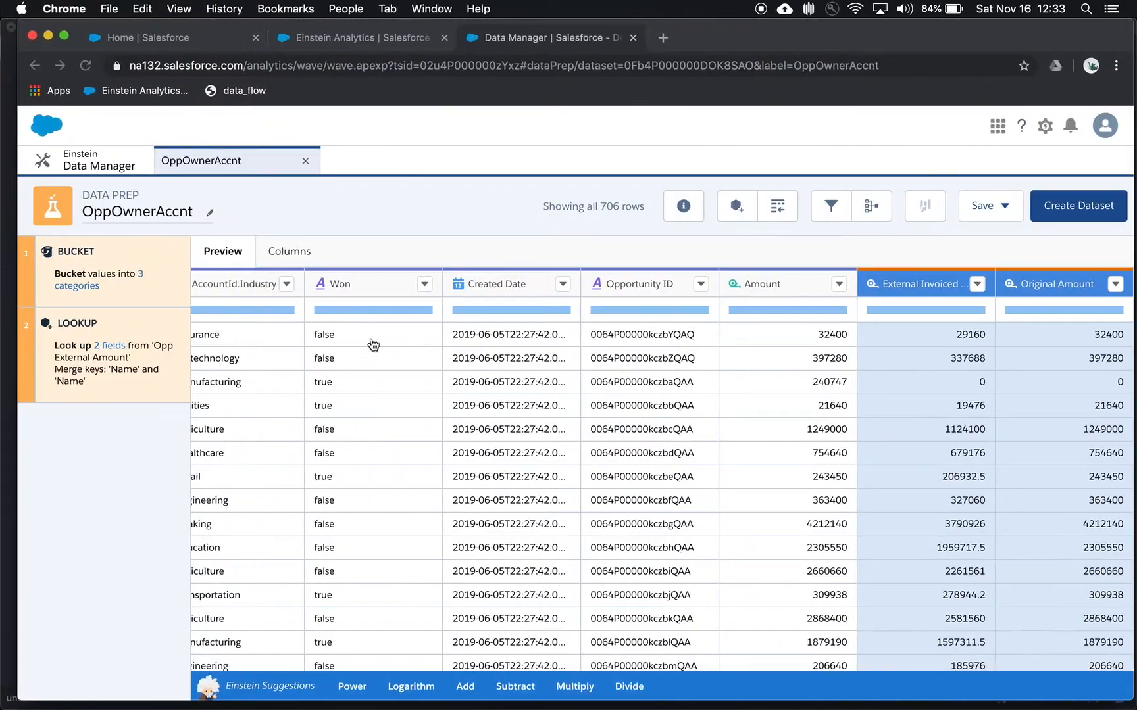
Create the OppOwnerAccnt dataset in My Dreamforce App and run the recipe this time only
click(1088, 210)
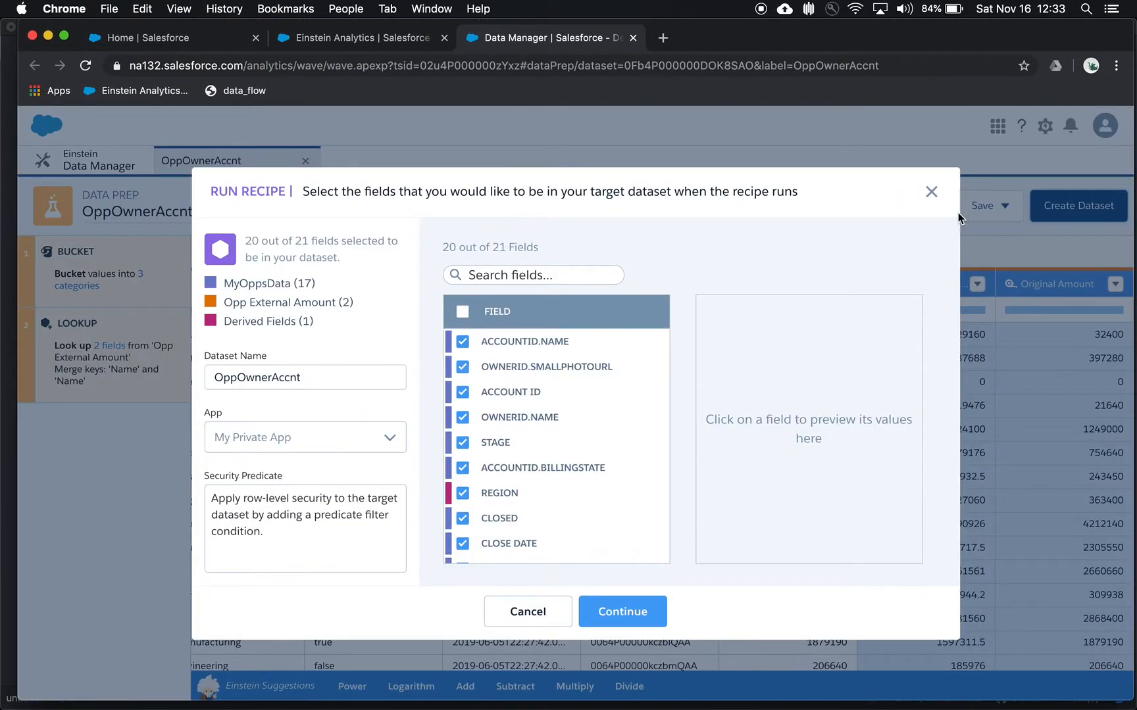
click(304, 445)
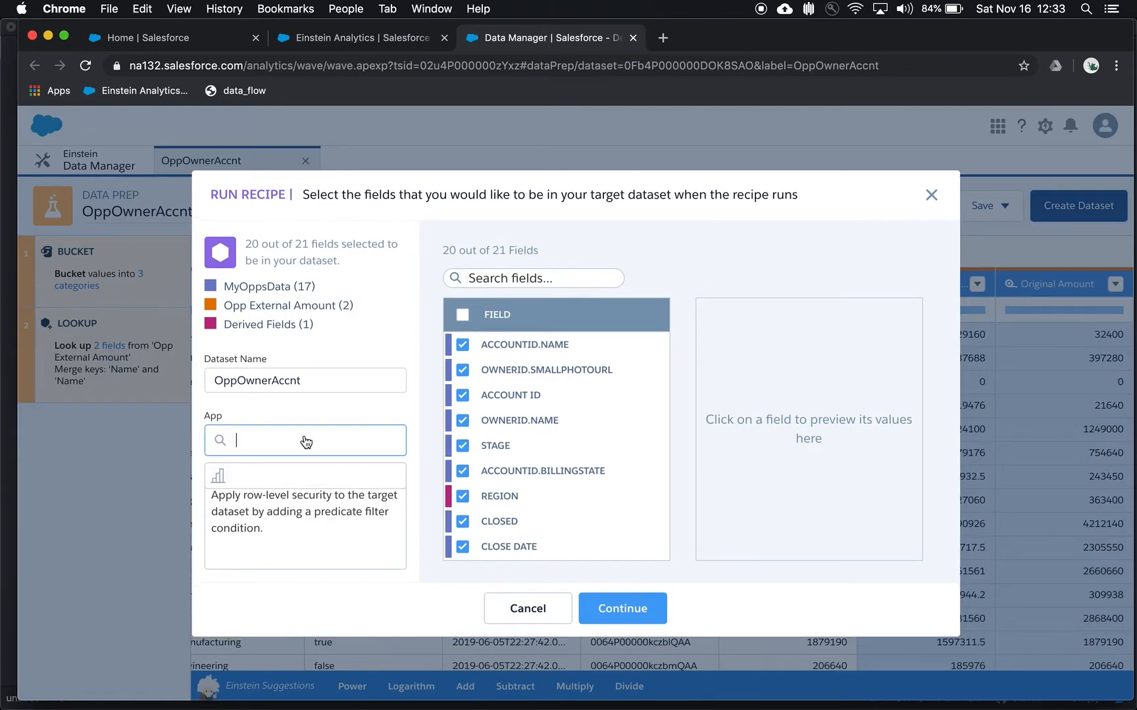
click(292, 516)
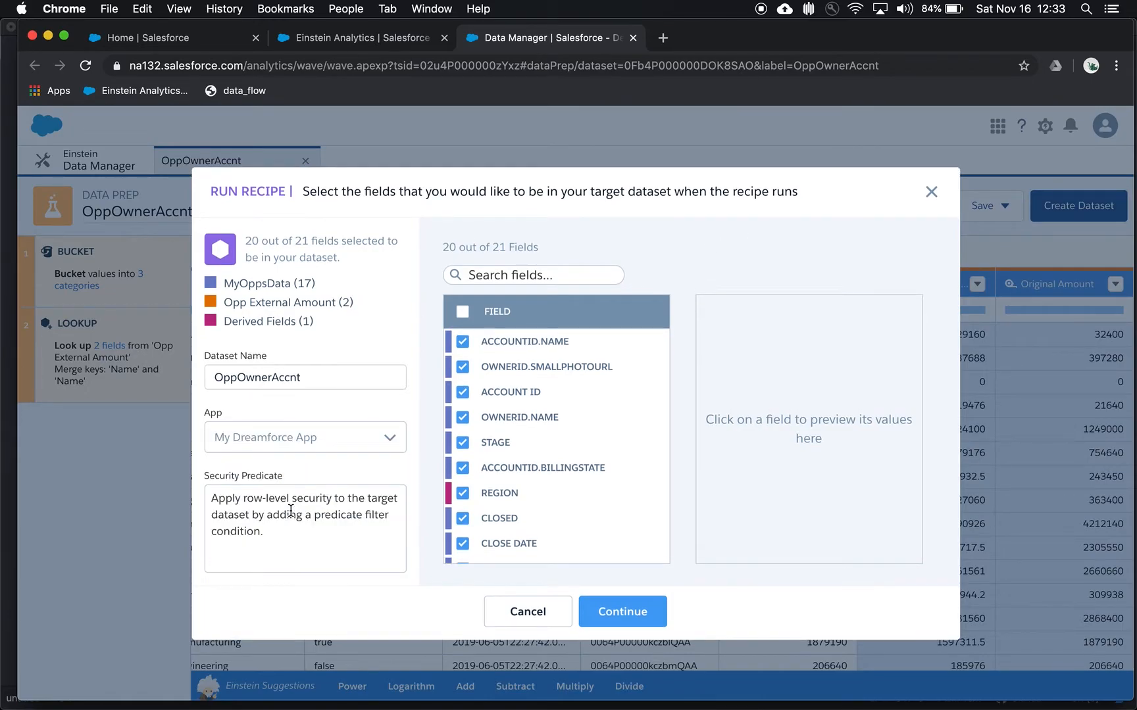
click(618, 610)
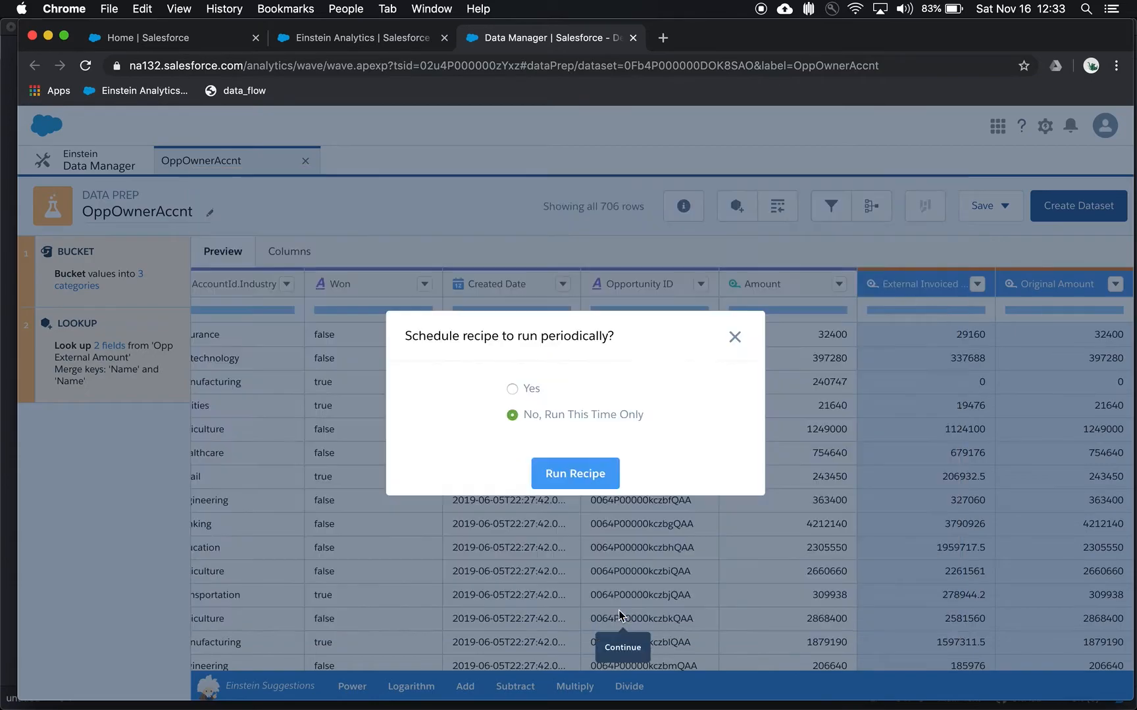
click(580, 482)
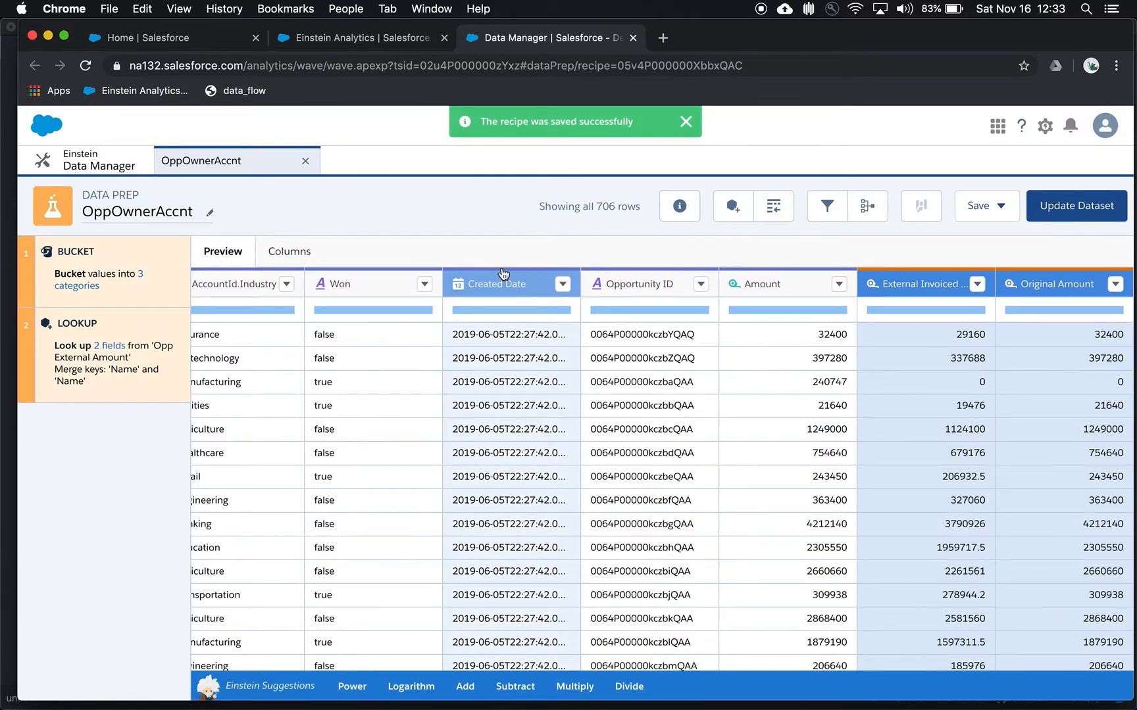
Check the OppOwnerAccnt_recipe job in the data monitor, refreshing its run status
click(98, 163)
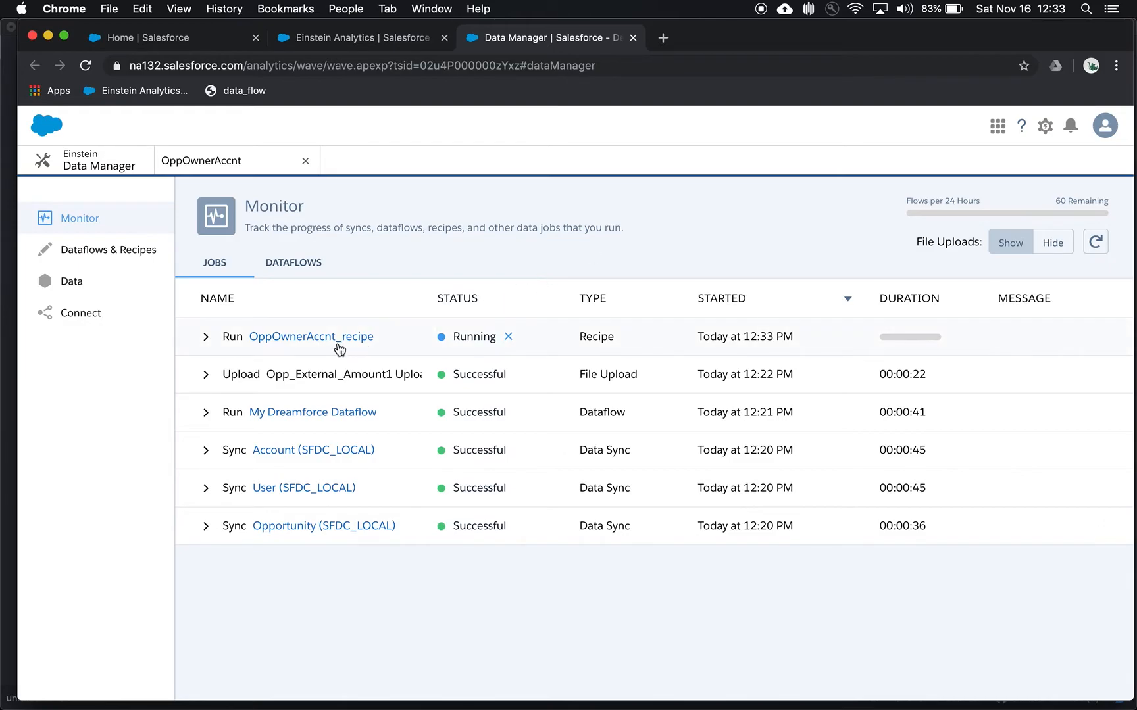
click(205, 337)
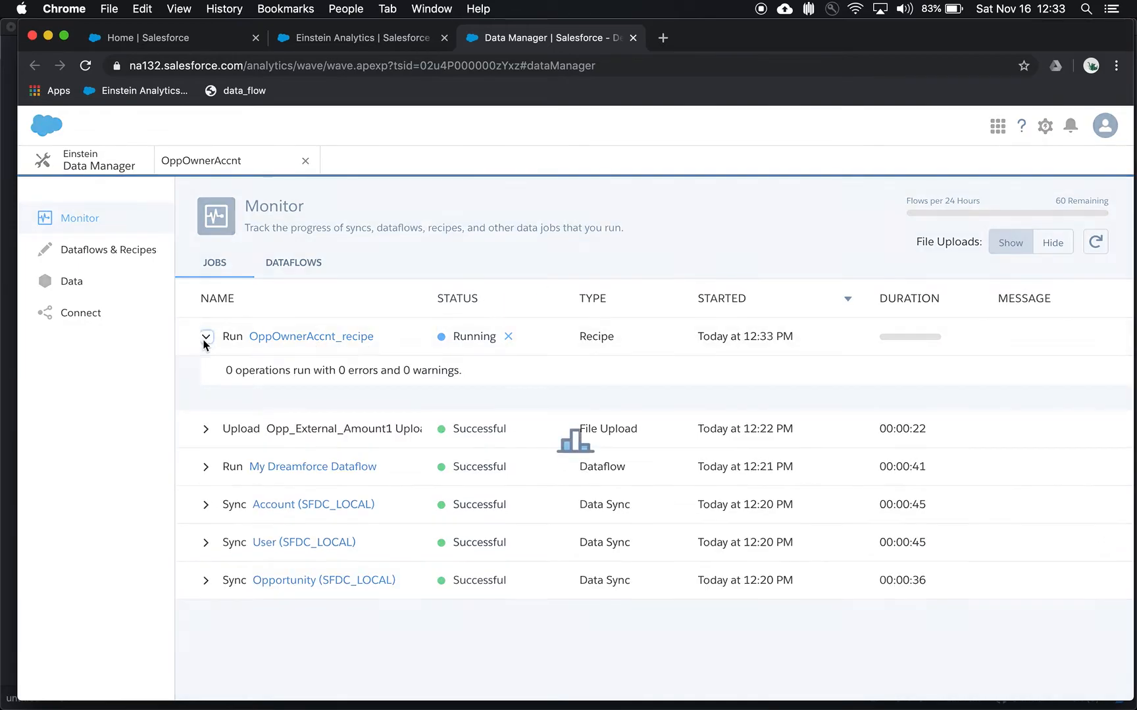
click(1098, 244)
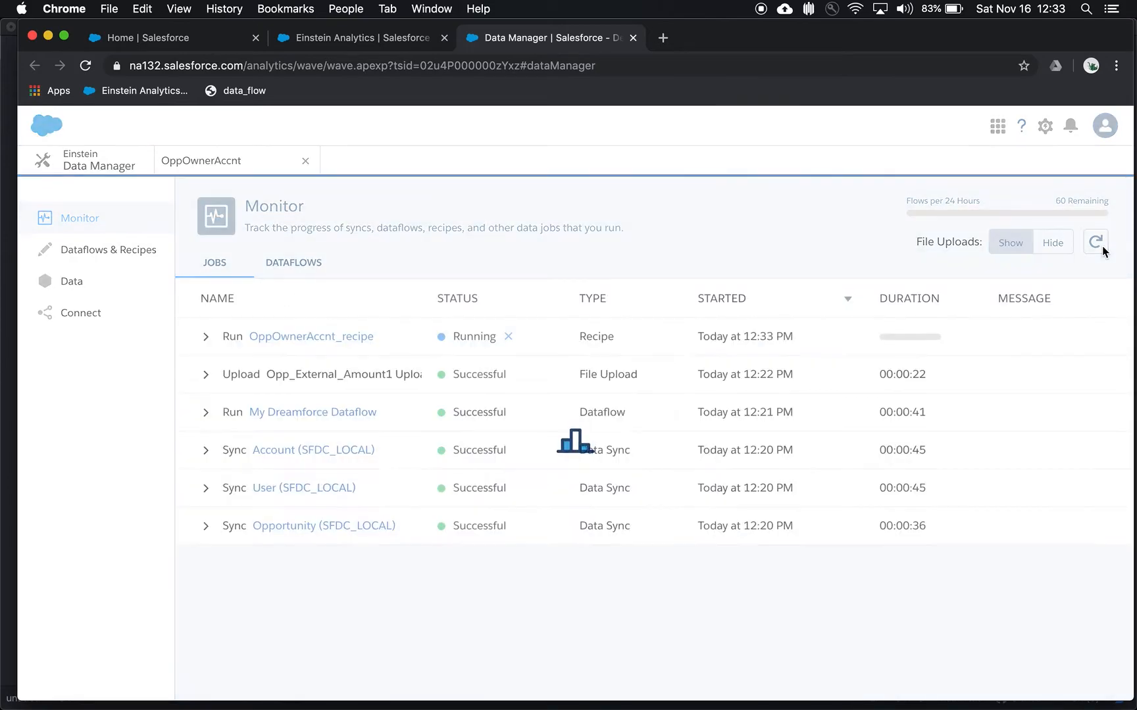
click(1097, 245)
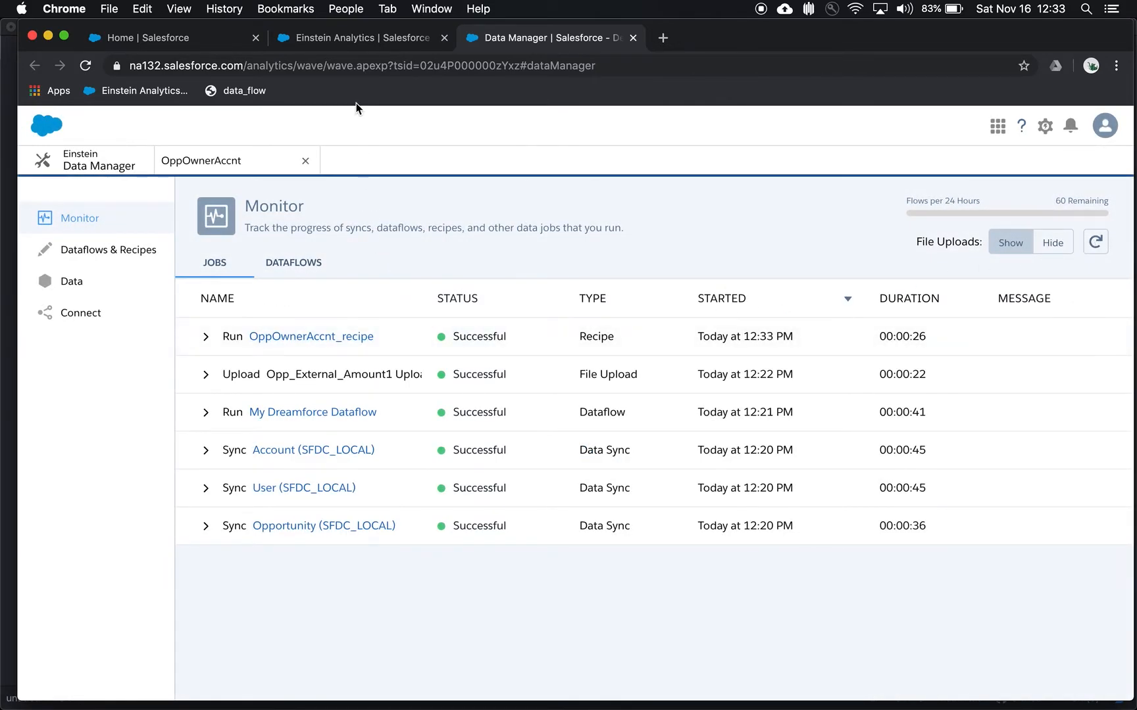
Switch to Einstein Analytics Studio, reload it and open the OppOwnerAccnt dataset in a new lens
click(353, 39)
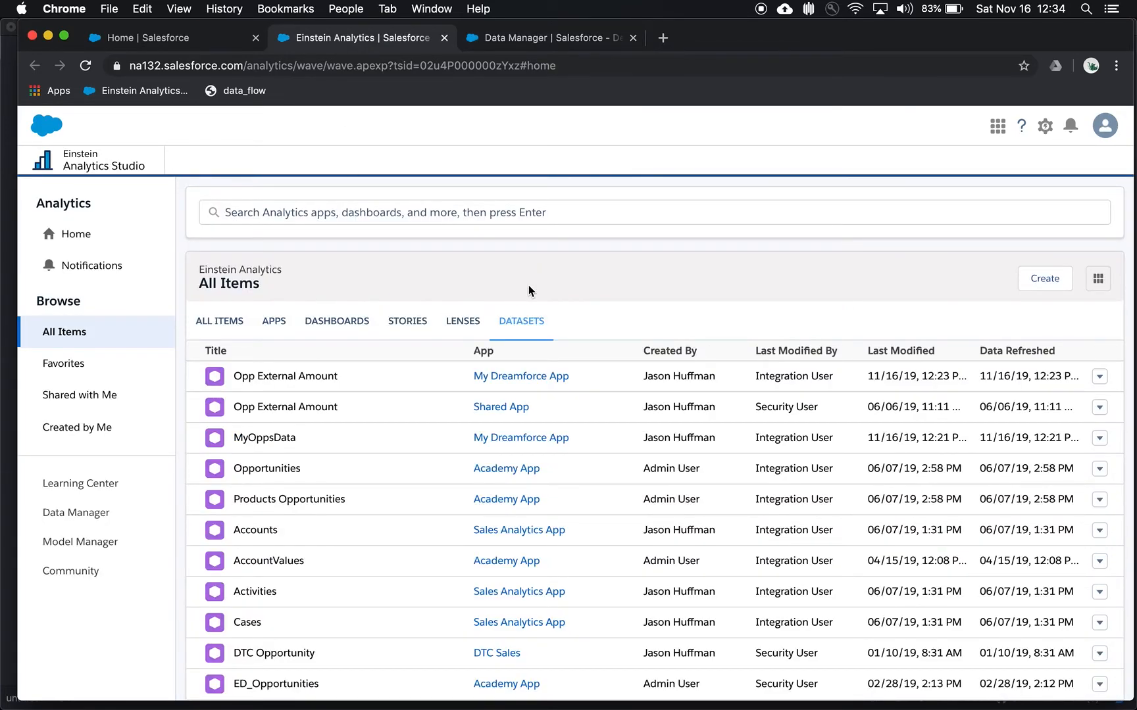
key(super+r)
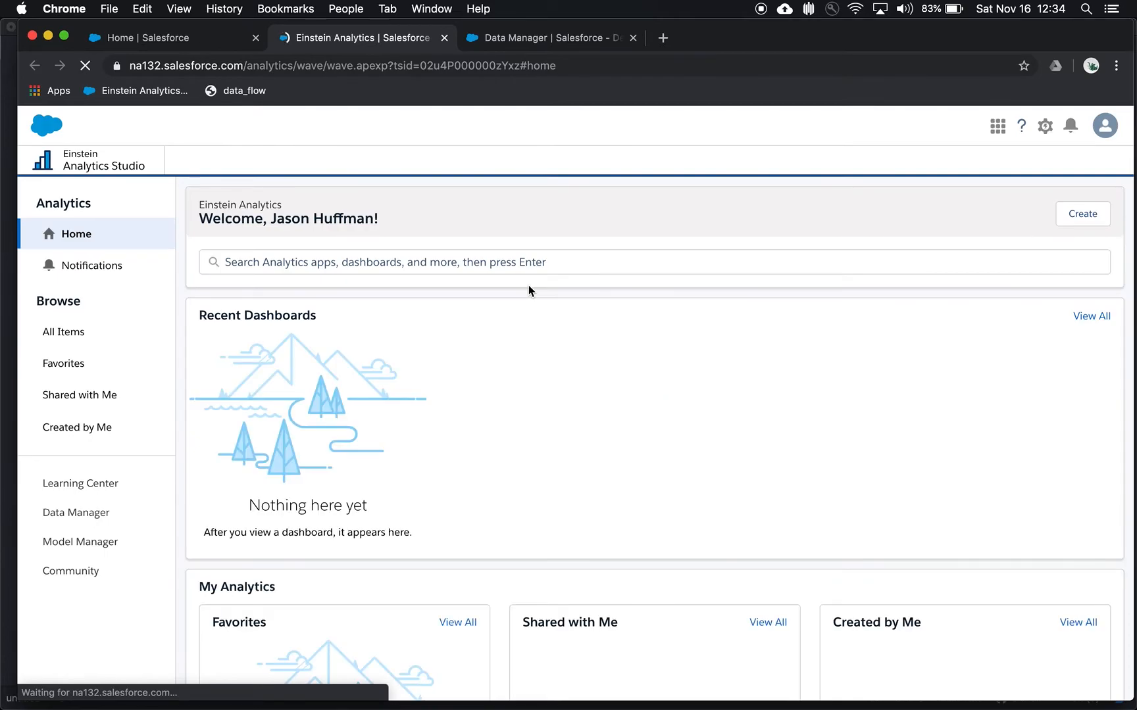
click(75, 338)
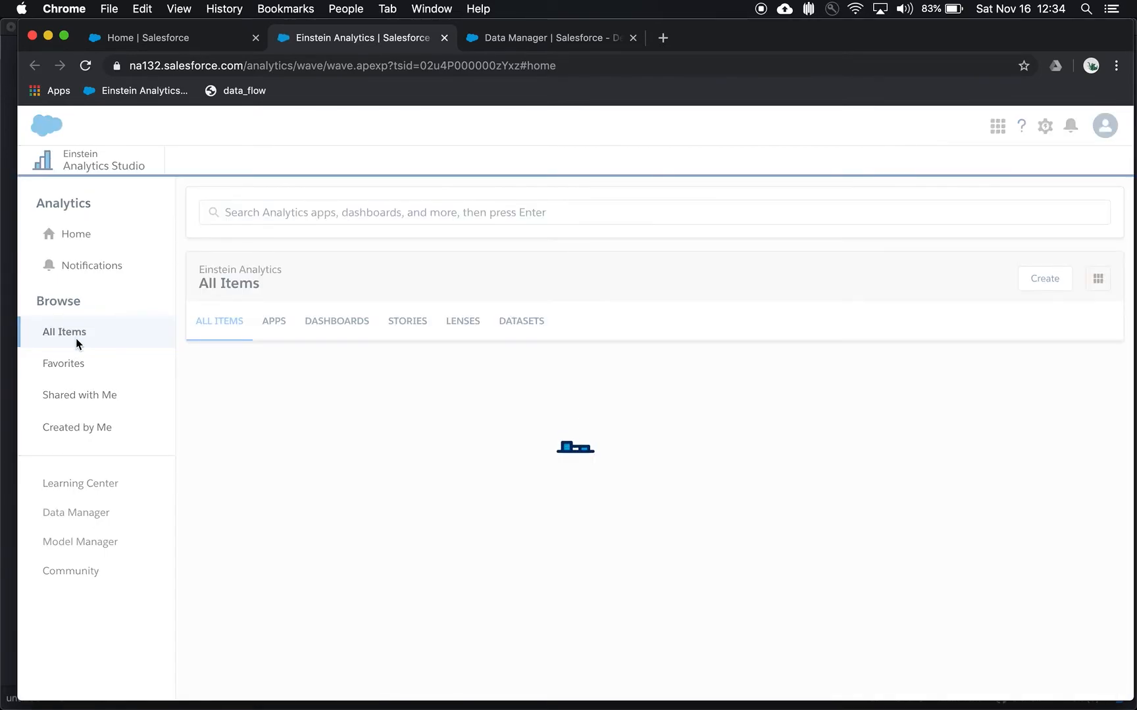
click(525, 321)
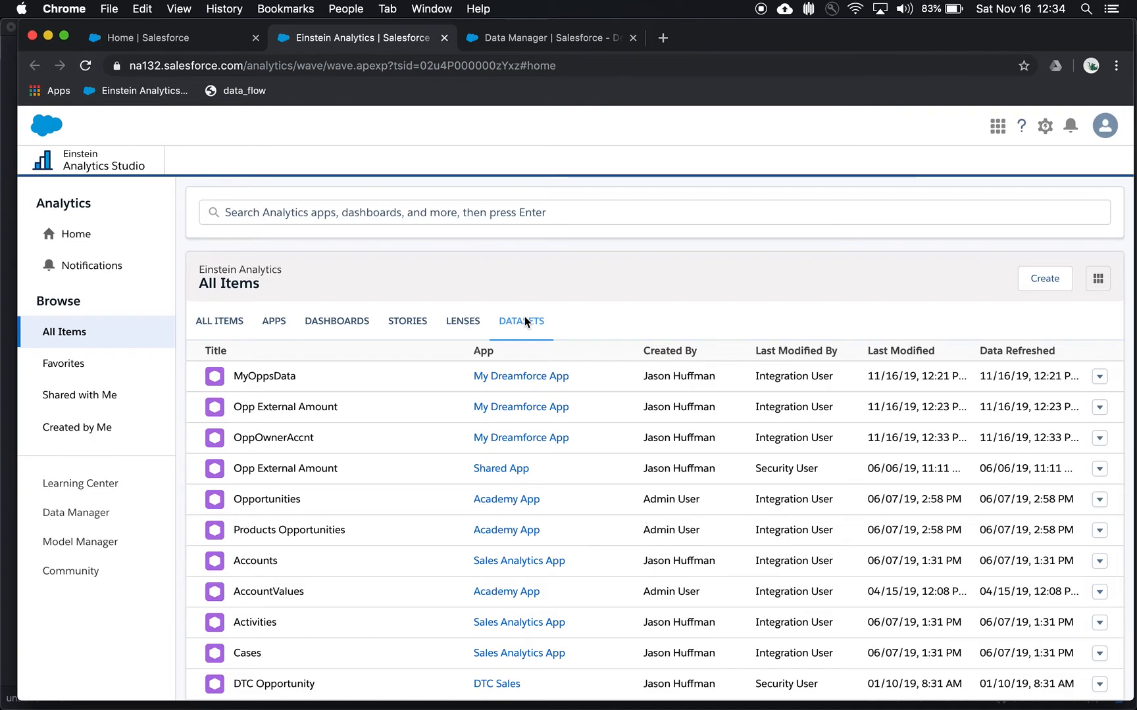
click(261, 439)
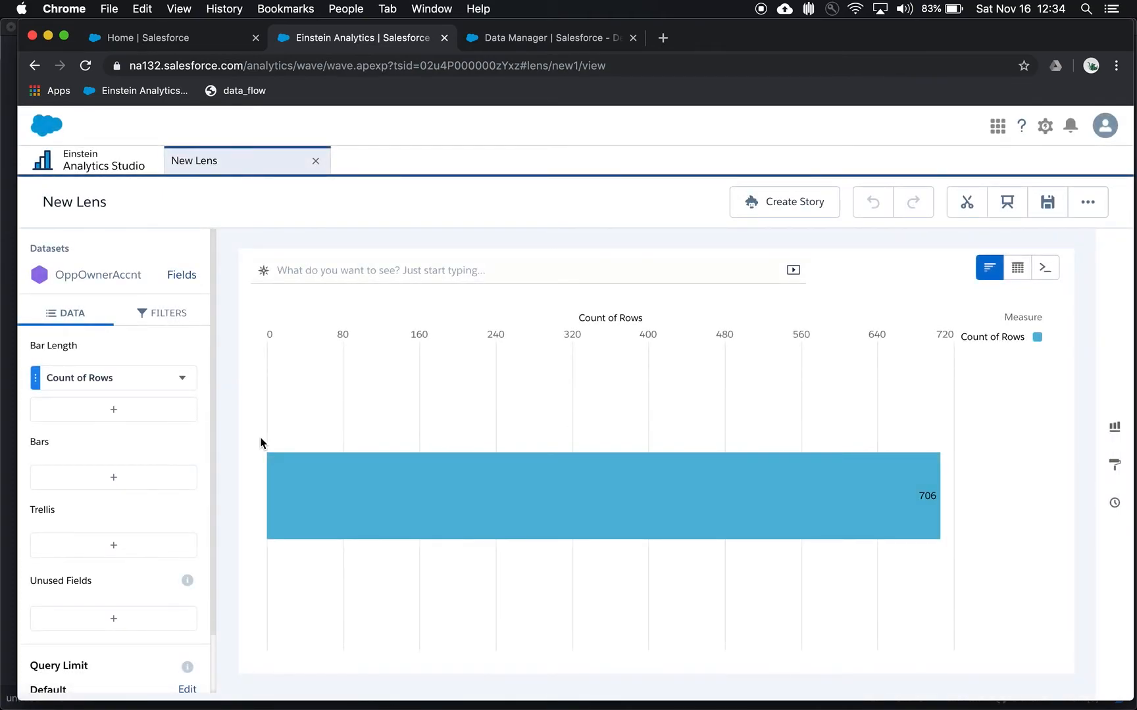
Set the lens chart's bar length to the sum of Amount
click(145, 385)
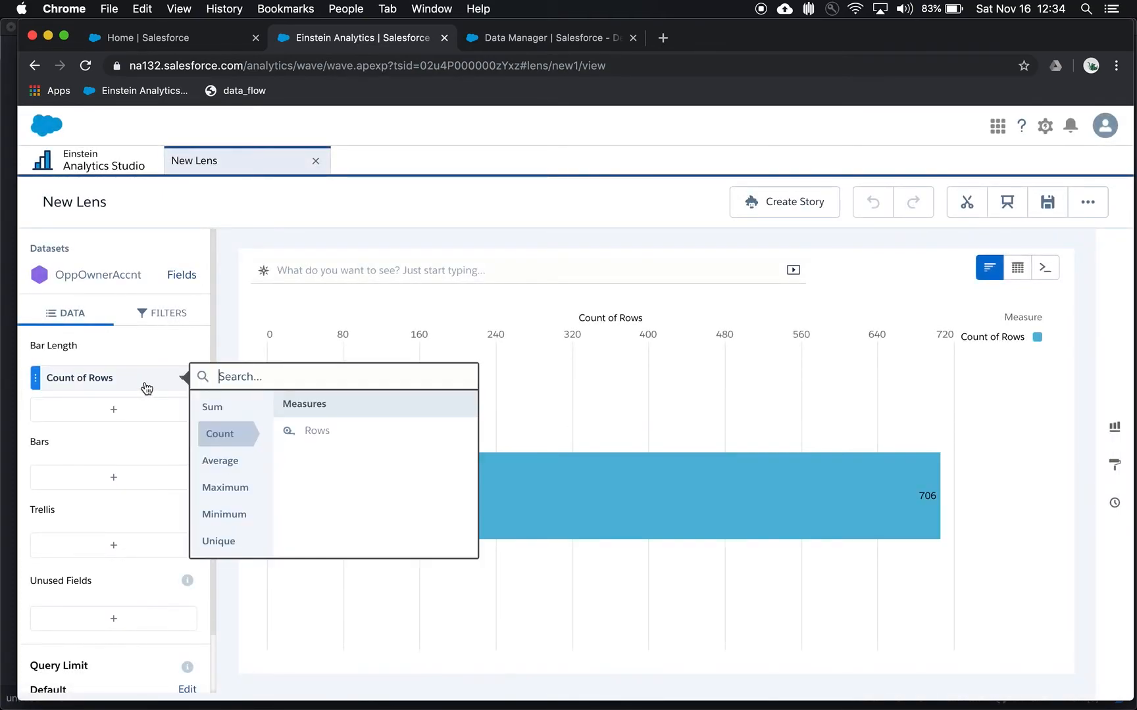
click(212, 407)
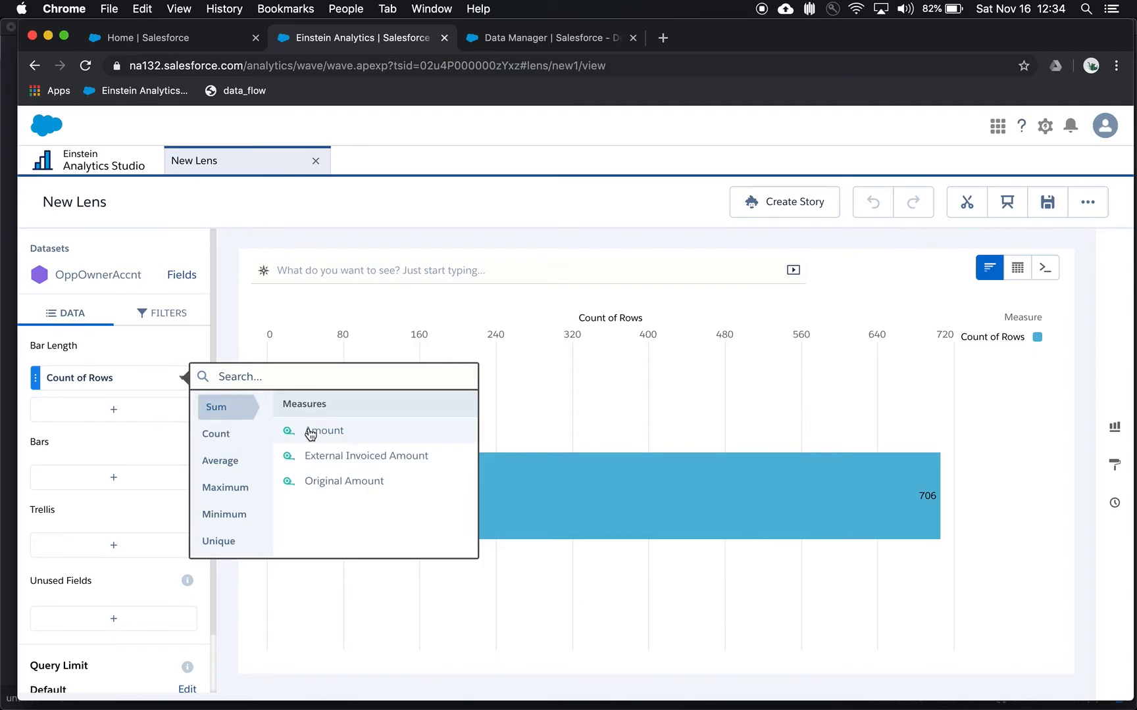
click(315, 432)
Group the chart's bars by OwnerId.Name
click(150, 477)
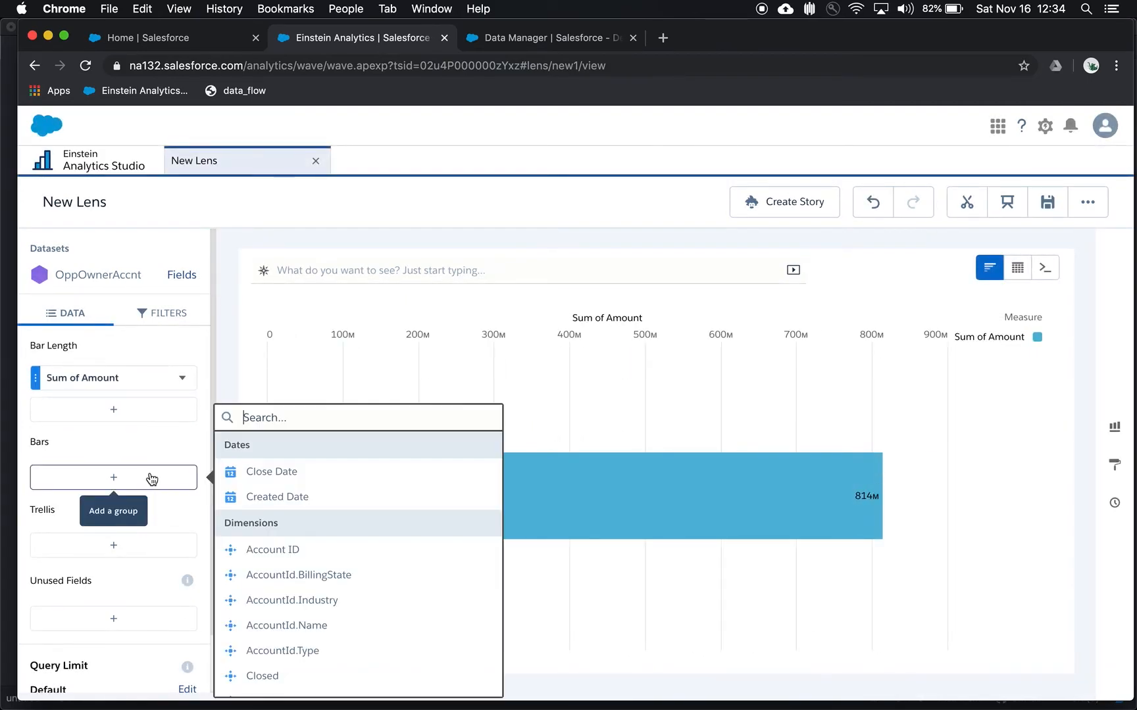
text(owner)
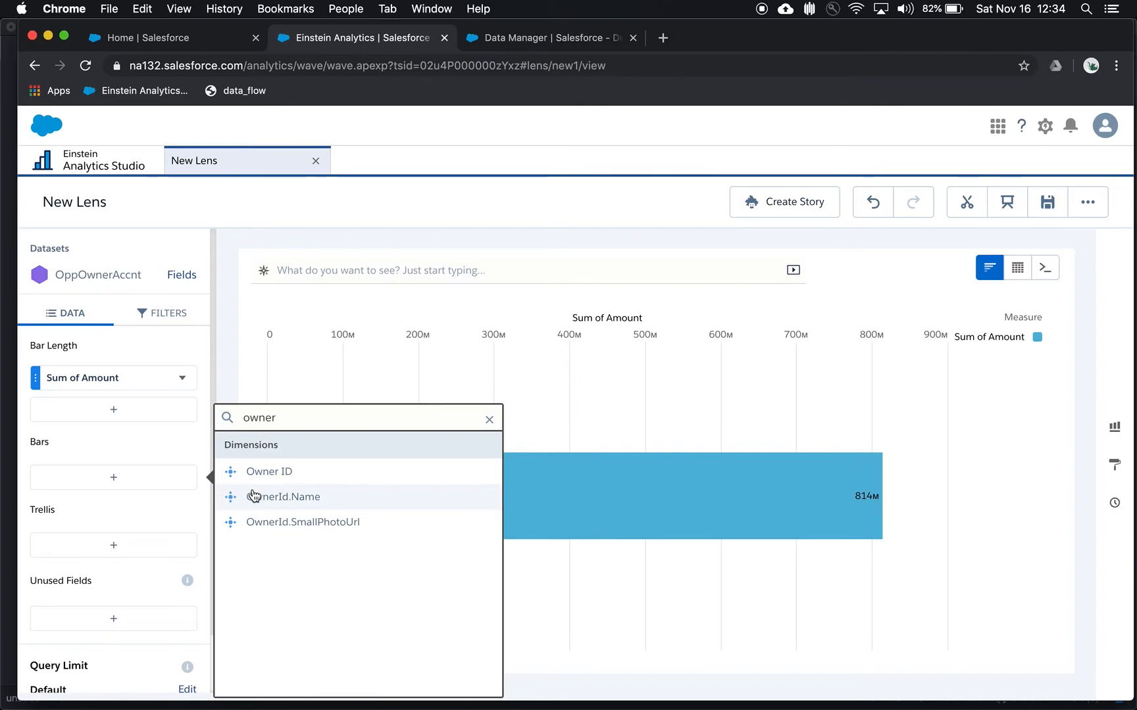
click(288, 497)
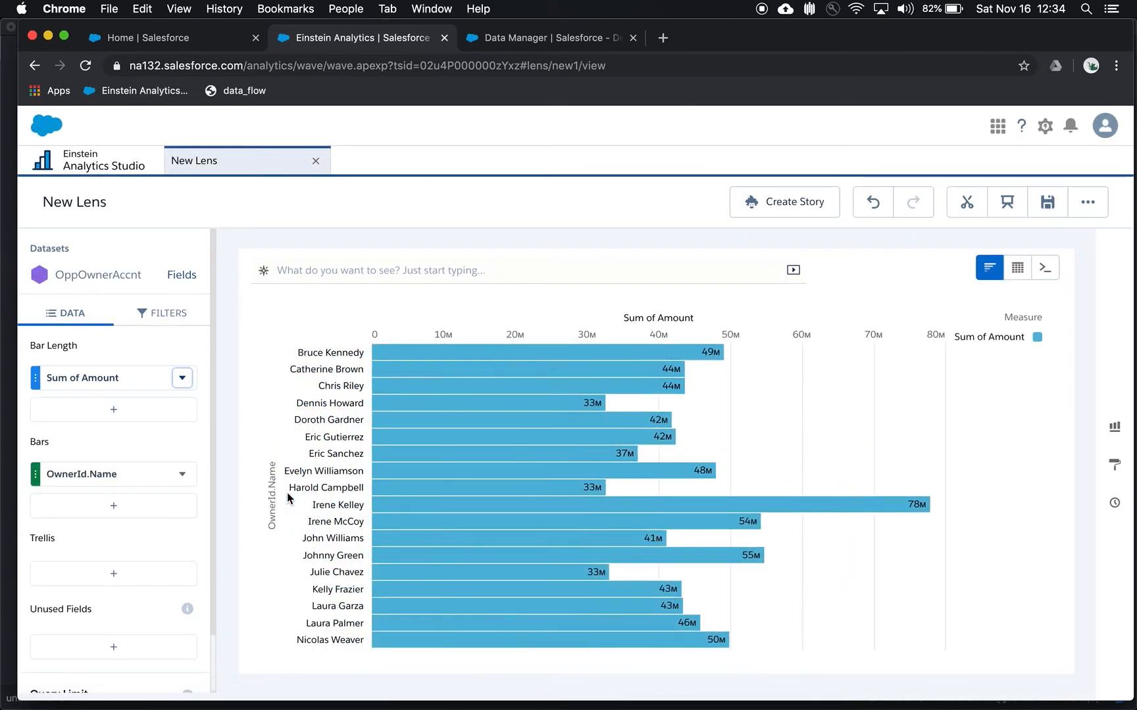
Replace the bar grouping with AccountId.Industry
click(103, 477)
text(indu)
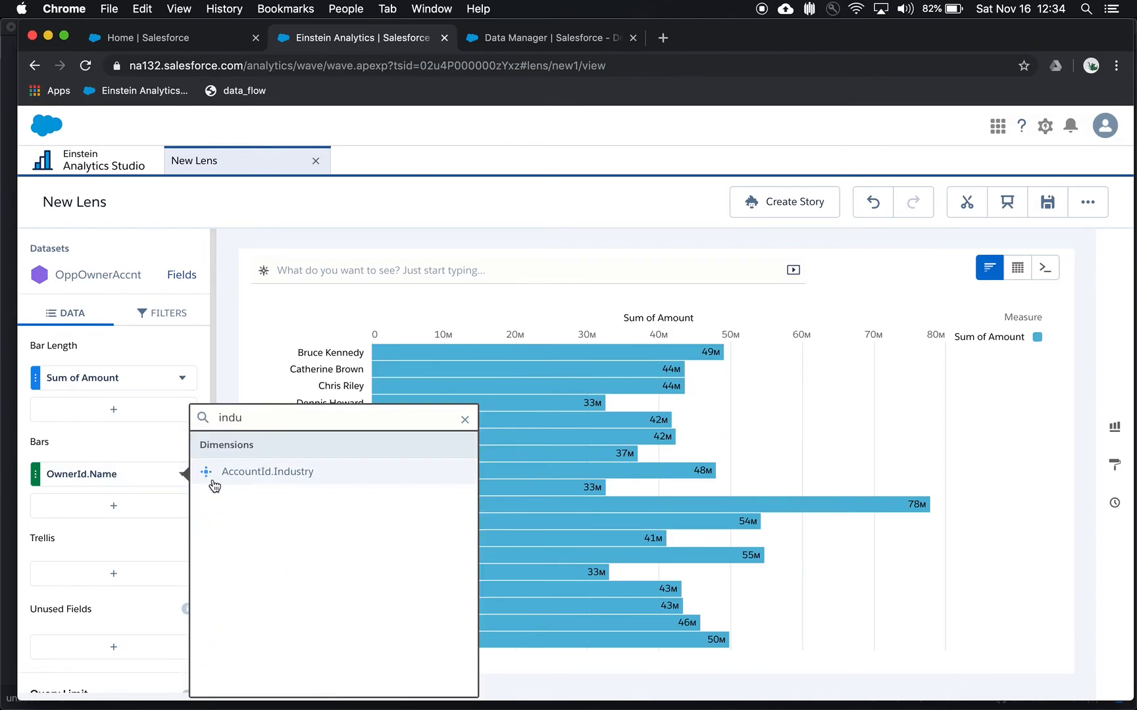
click(251, 473)
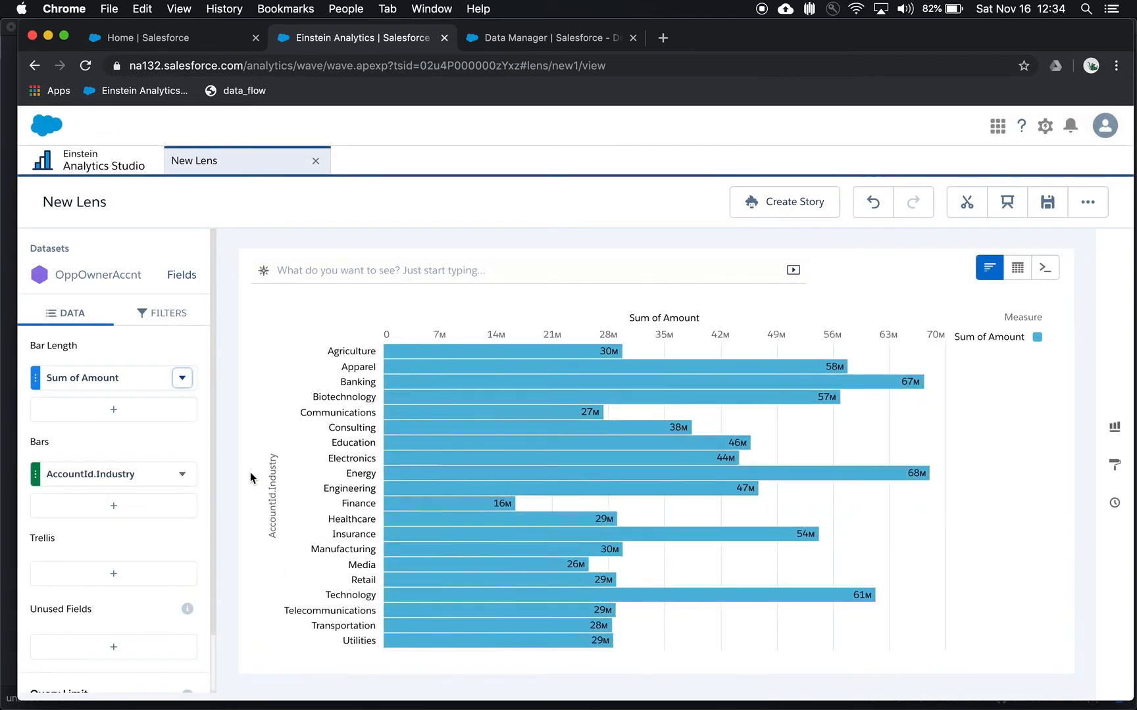
Replace the chart's bar grouping with AccountId.BillingState
click(134, 482)
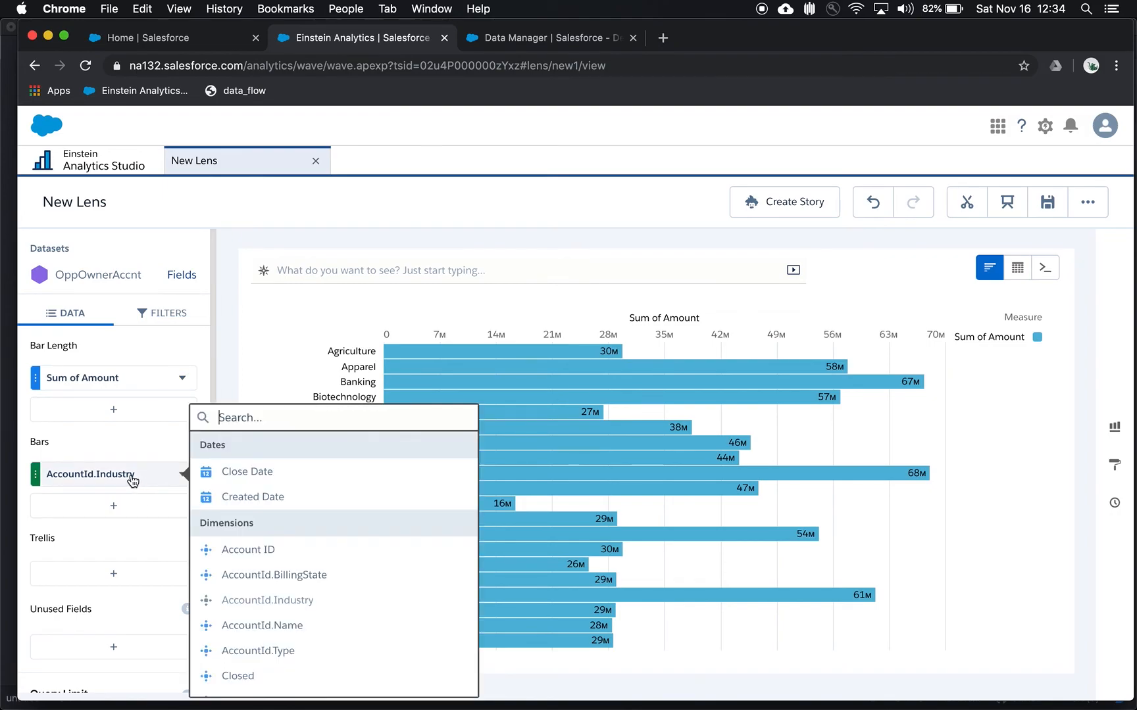
text(stat)
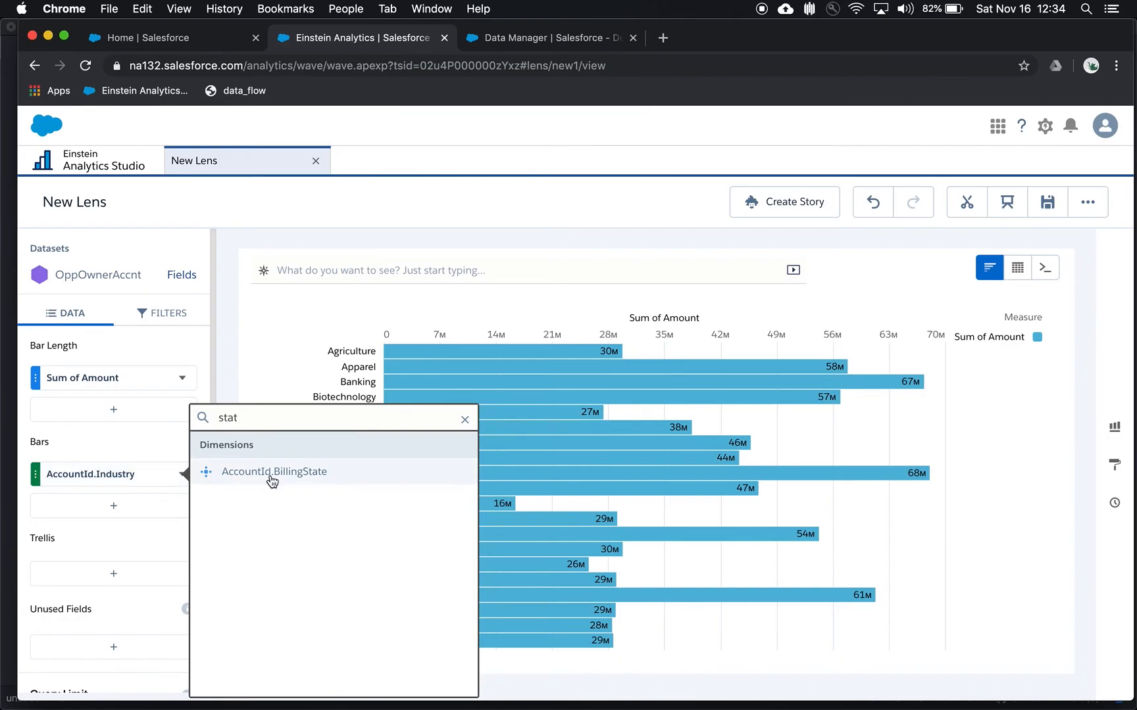
click(243, 472)
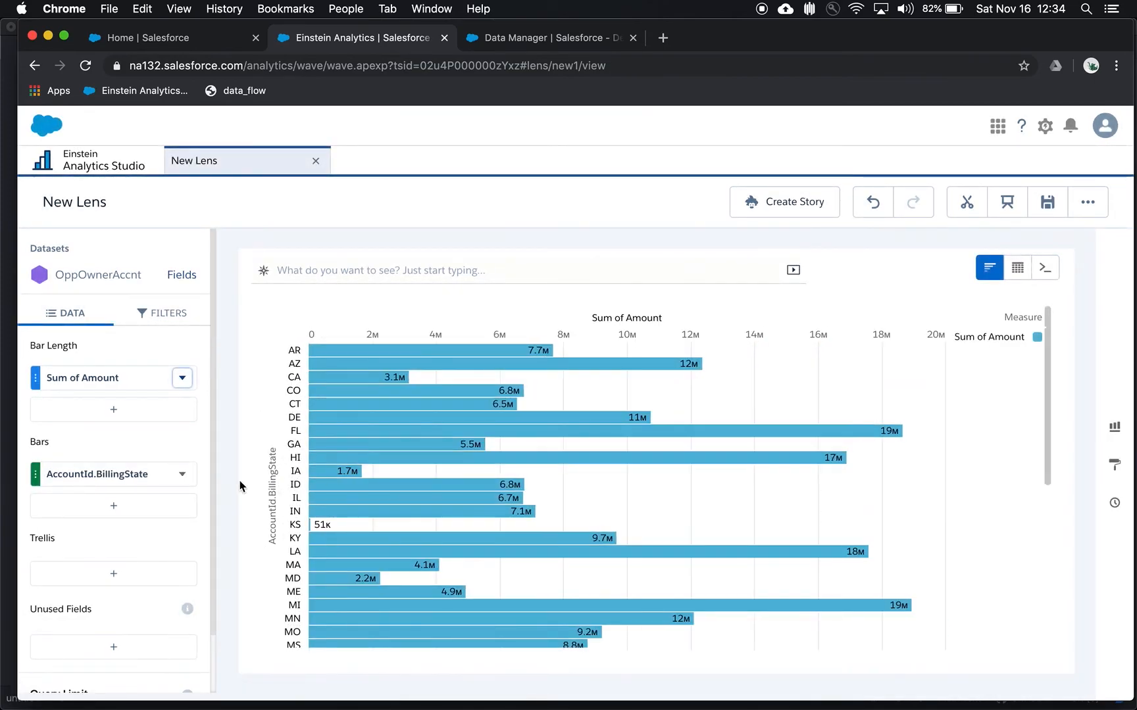
Replace the bar grouping with Close Date by Year-Quarter
click(120, 483)
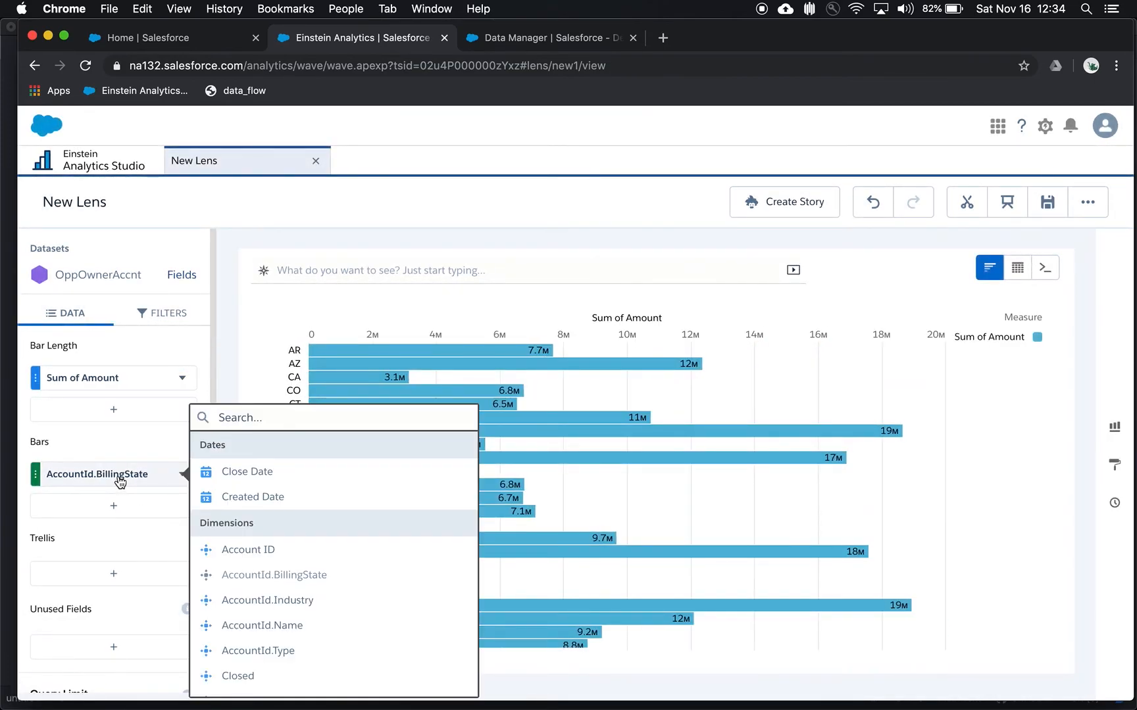
click(231, 472)
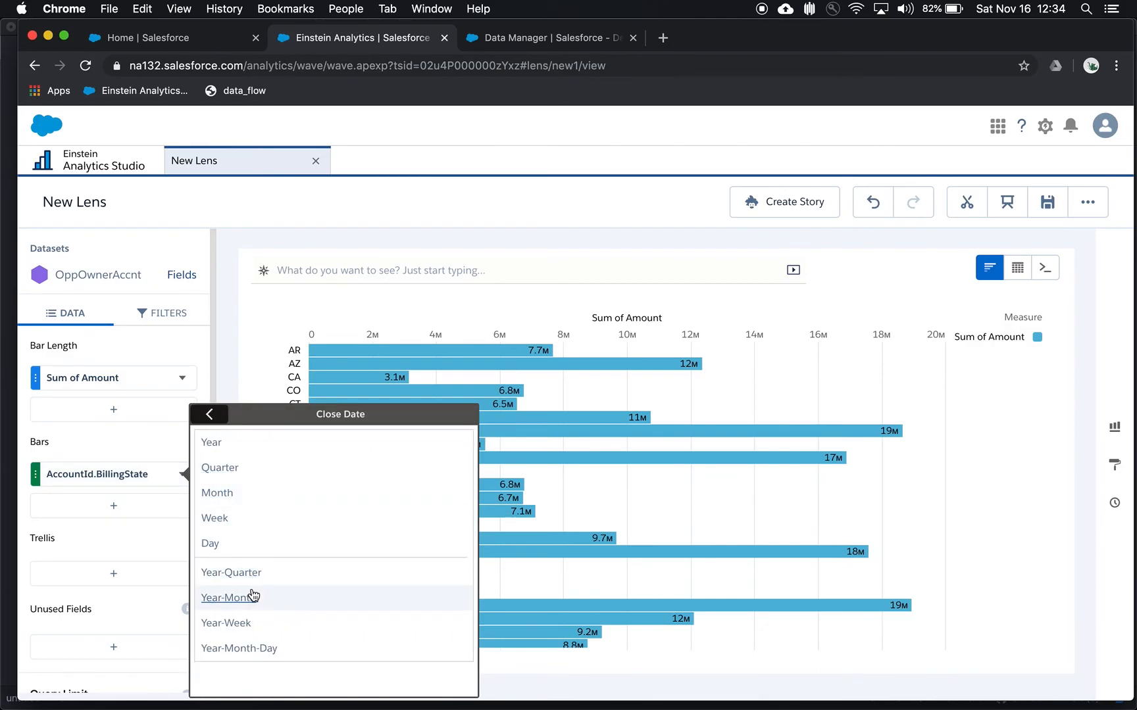
click(251, 580)
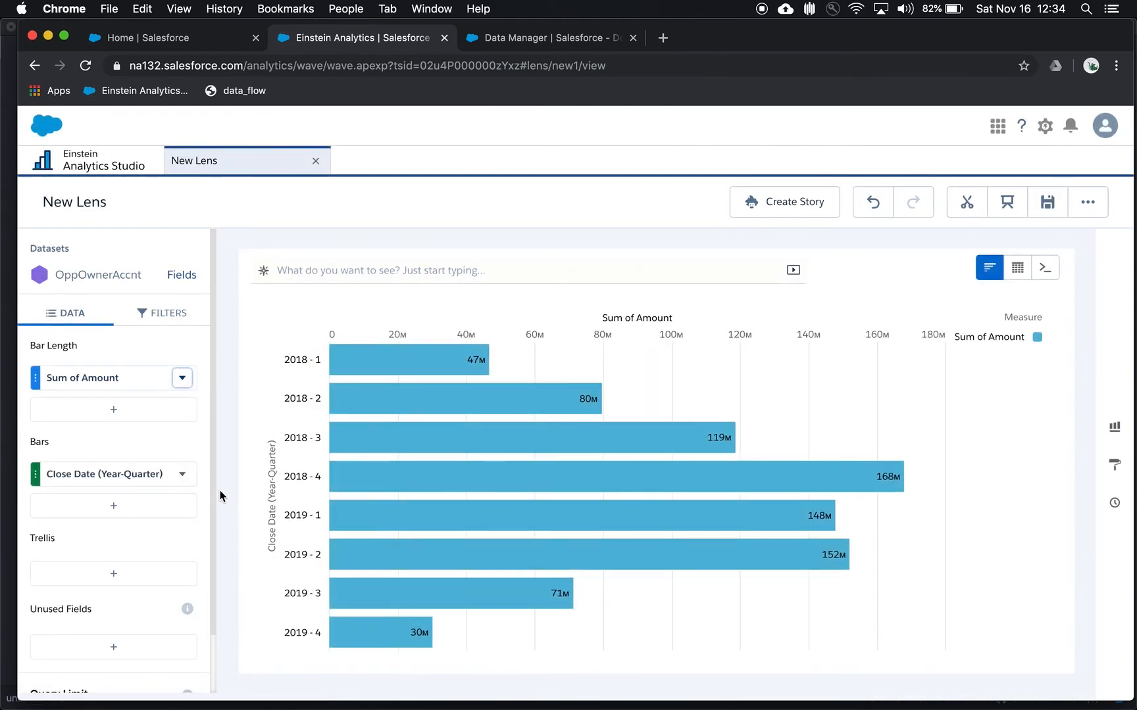
Group the chart's bars by the bucketed Region field instead of the close date
click(142, 472)
text(region)
click(246, 479)
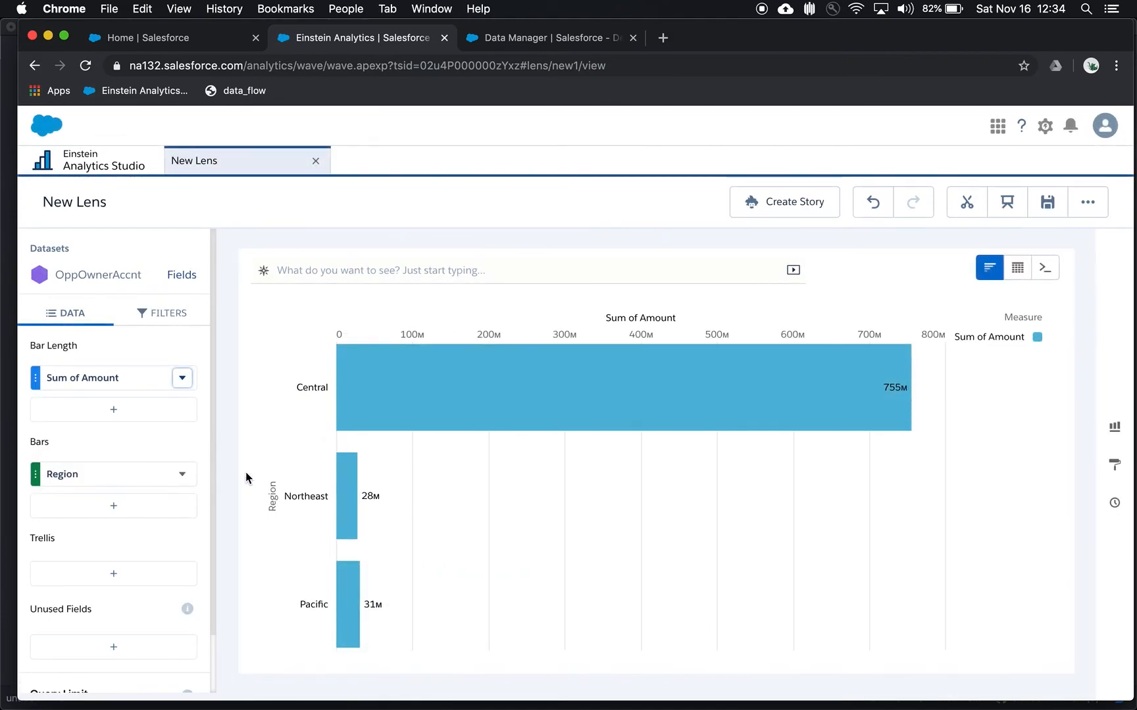
Add the sum of External Invoiced Amount as a second bar length measure beside Sum of Amount
click(126, 409)
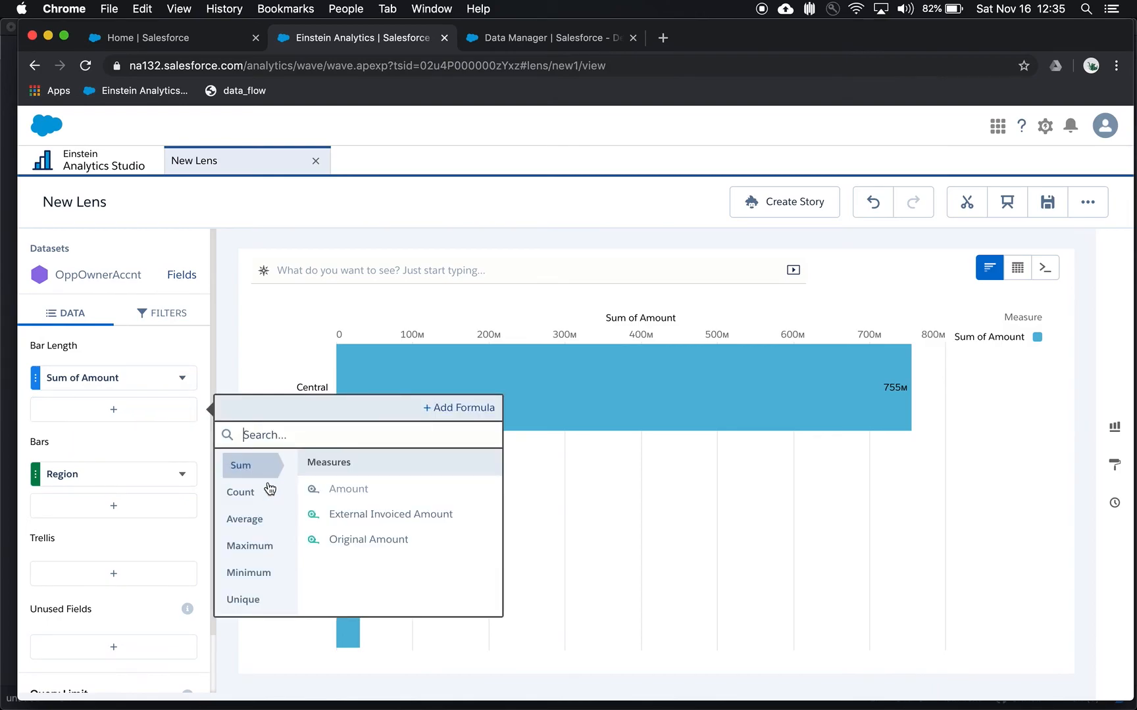
click(370, 523)
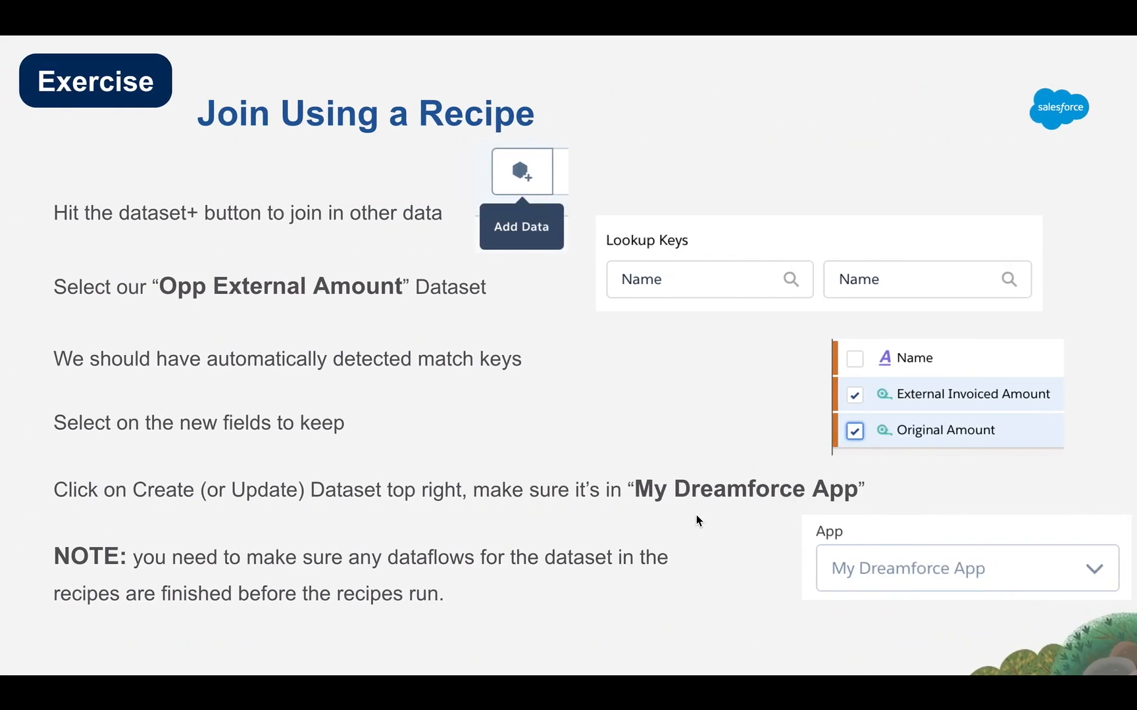
key(Right)
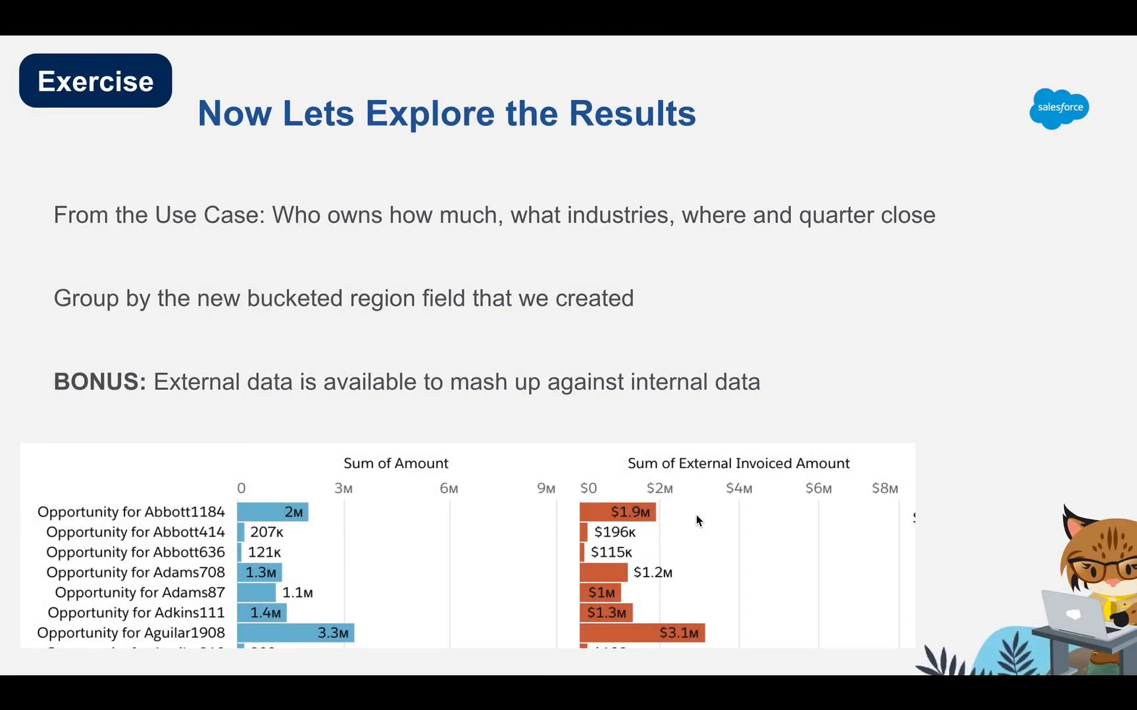